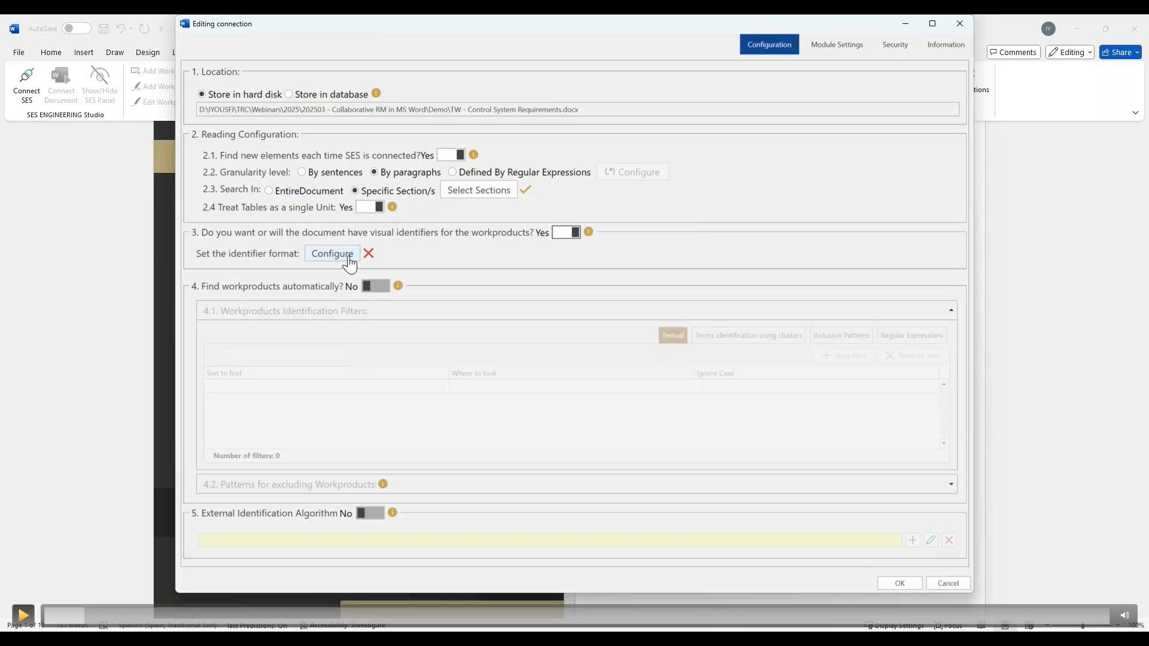
- Configure the workproduct identifier format with the prefix "CSysR-" and accept the configuration
{"action": "left_click", "coordinate": [349, 261]}
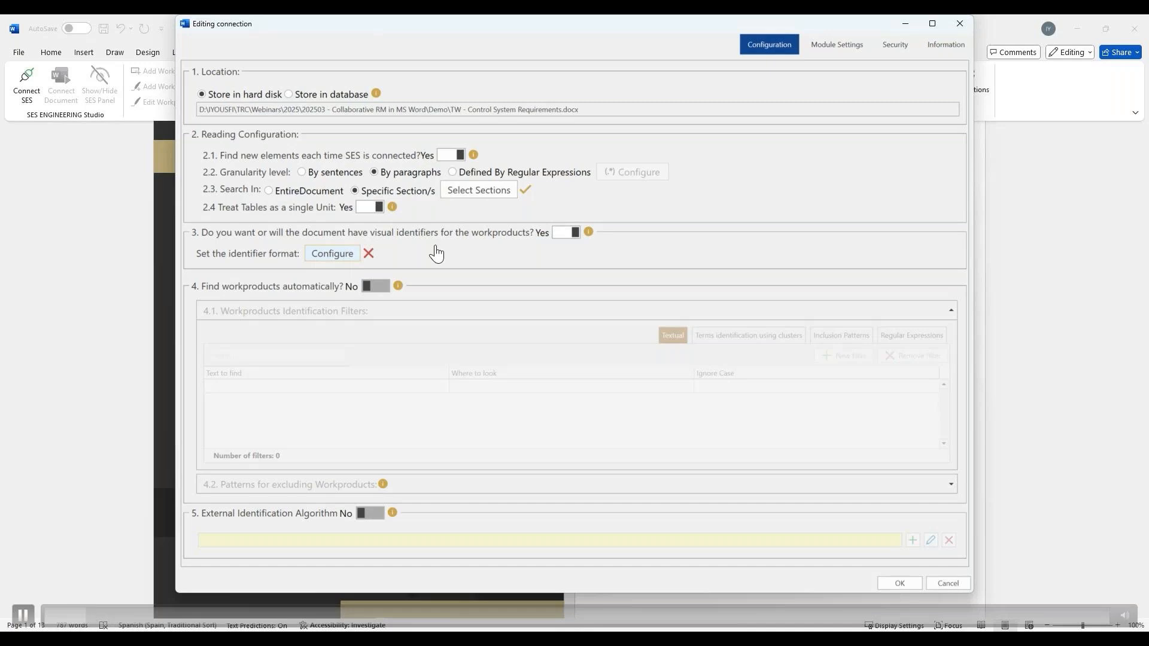
{"action": "left_click", "coordinate": [466, 165]}
{"action": "key", "text": "BackSpace"}
{"action": "key", "text": "BackSpace"}
{"action": "key", "text": "BackSpace"}
{"action": "key", "text": "BackSpace"}
{"action": "key", "text": "BackSpace"}
{"action": "key", "text": "BackSpace"}
{"action": "key", "text": "BackSpace"}
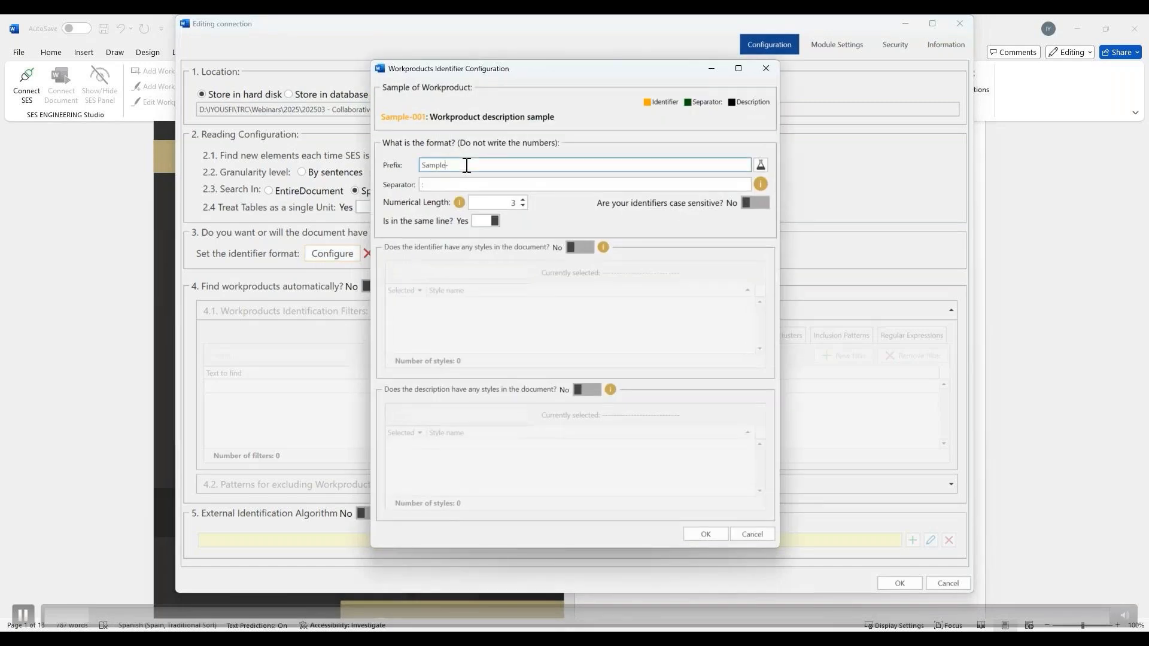
{"action": "type", "text": "CSys-R-"}
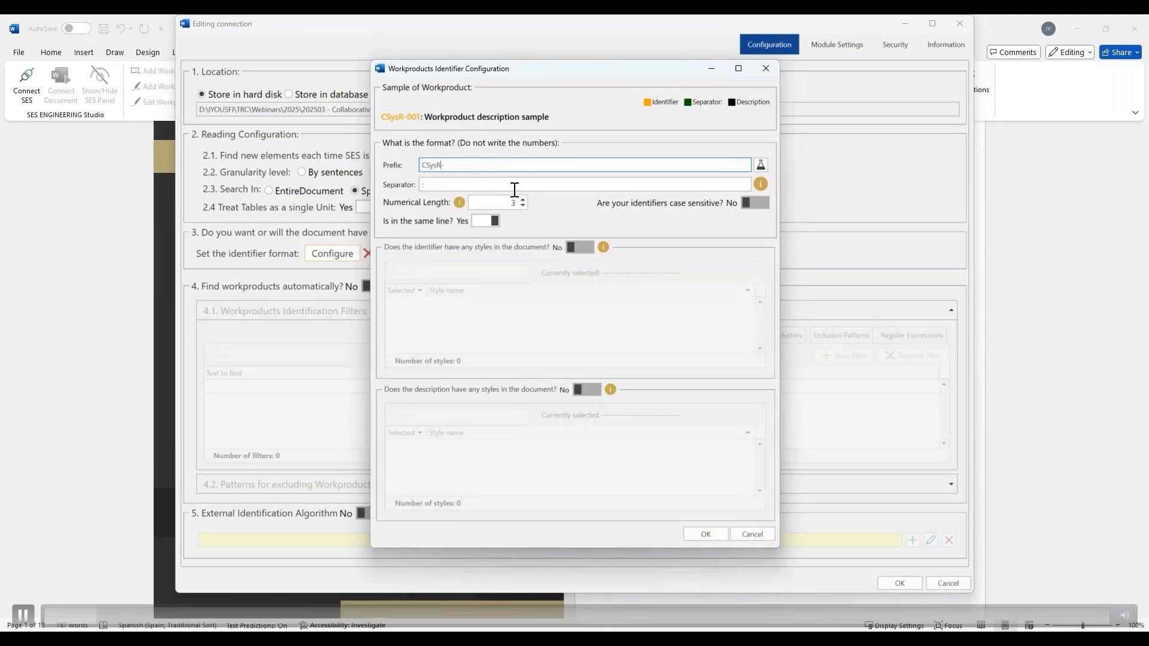
{"action": "left_click", "coordinate": [700, 531]}
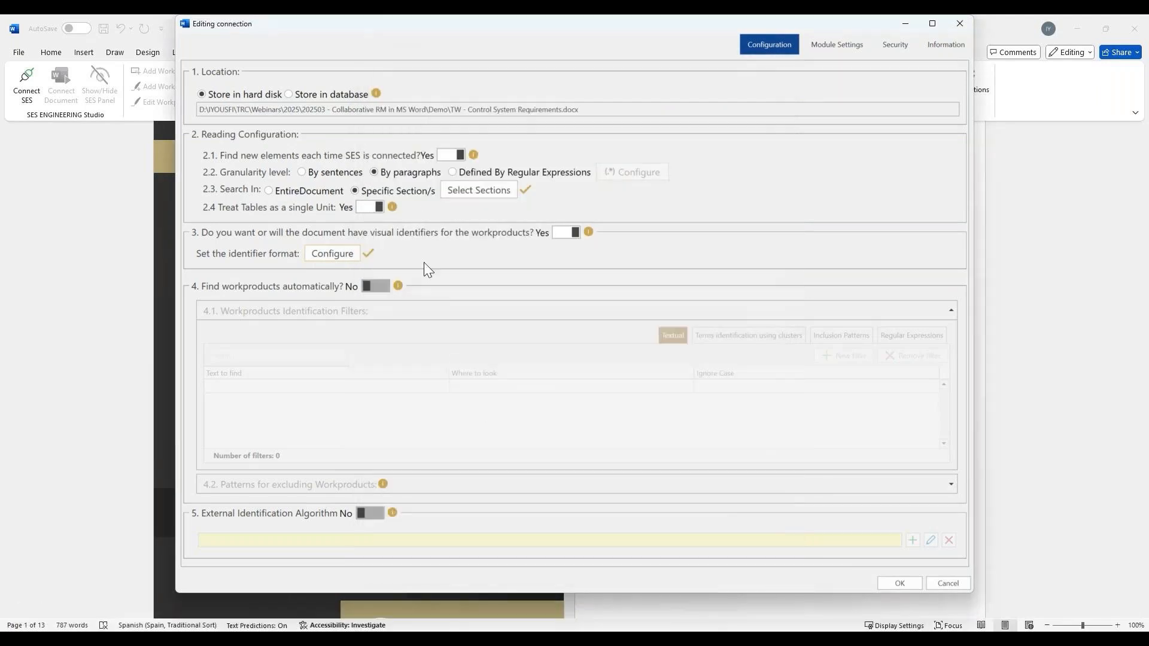
- Turn on automatic workproduct finding and add a textual filter for "CSysR-" anywhere in the paragraph
{"action": "left_click", "coordinate": [376, 286]}
{"action": "left_click", "coordinate": [373, 389]}
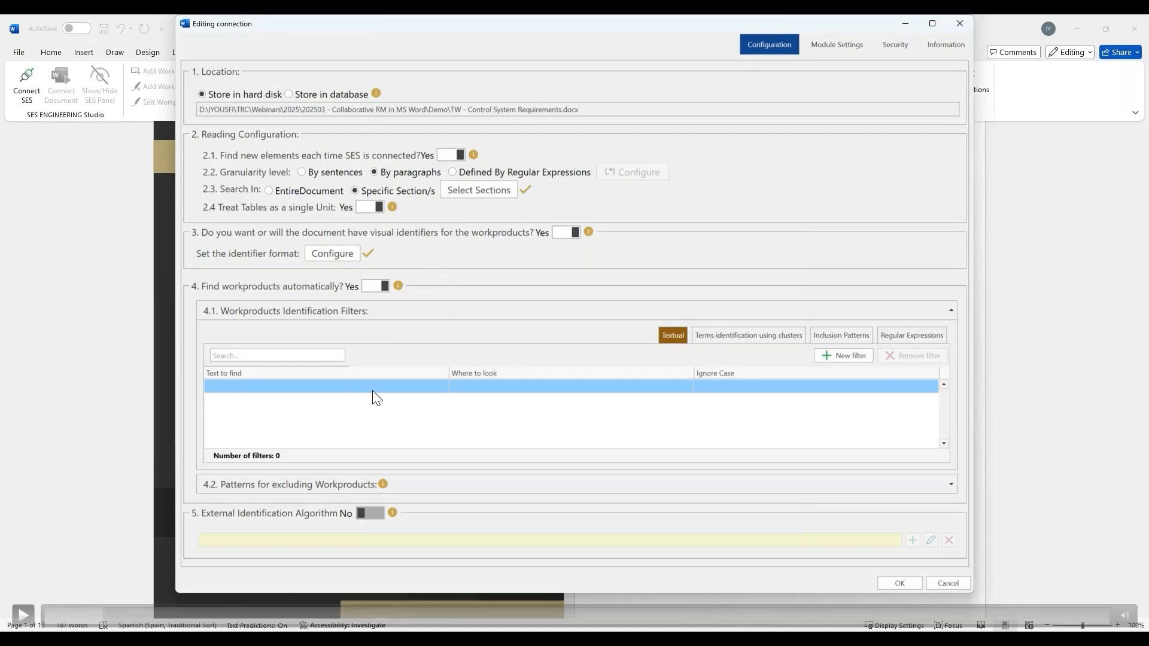
{"action": "left_click", "coordinate": [373, 391]}
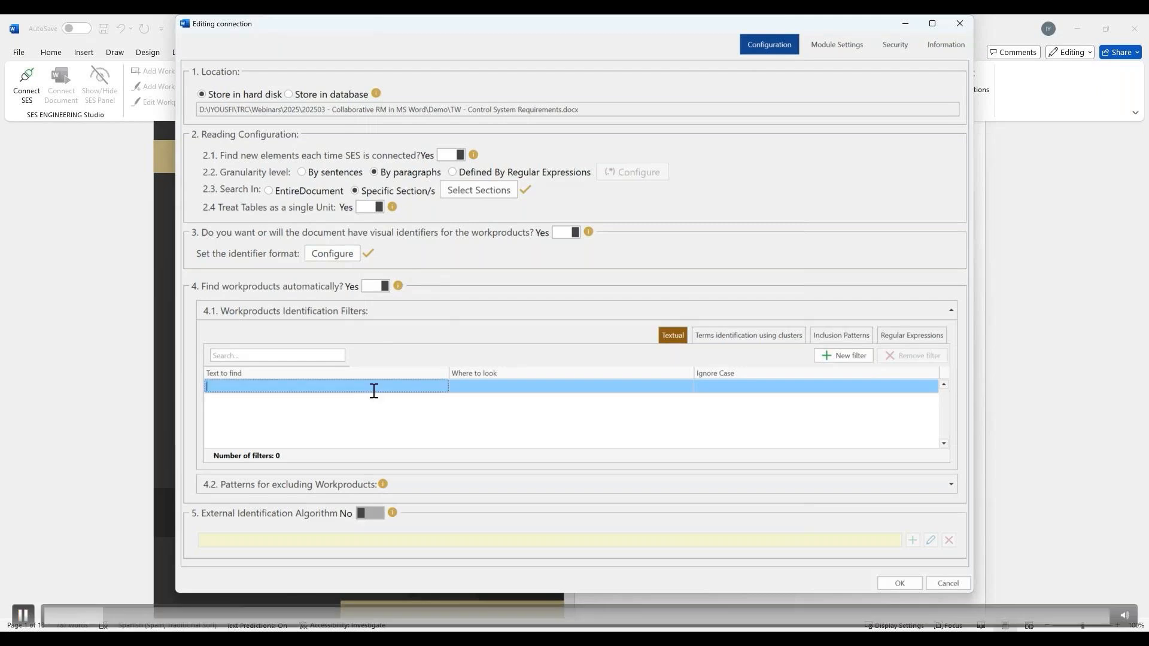
{"action": "type", "text": "CSysR"}
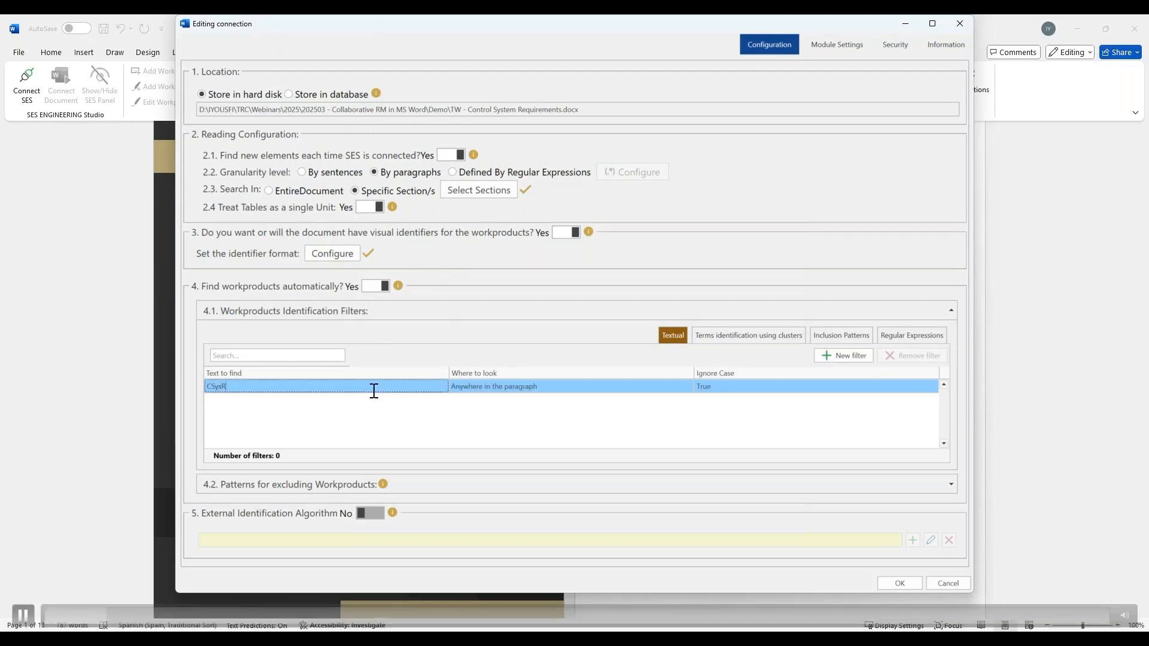
{"action": "type", "text": "-"}
{"action": "left_click", "coordinate": [531, 386]}
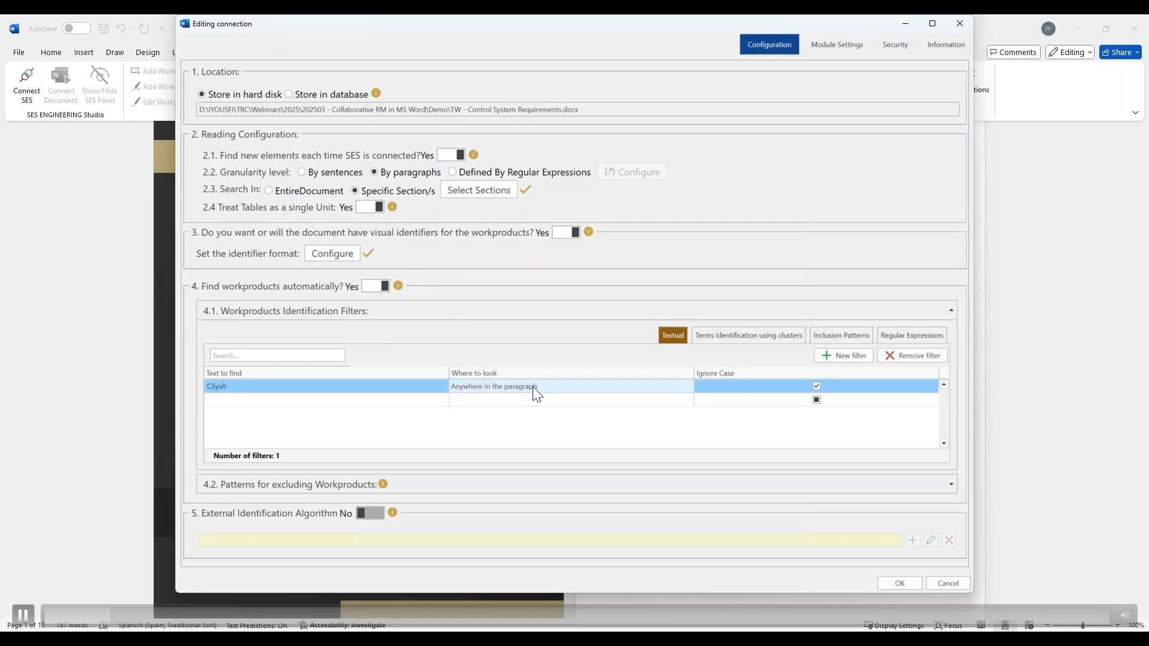
{"action": "left_click", "coordinate": [532, 387]}
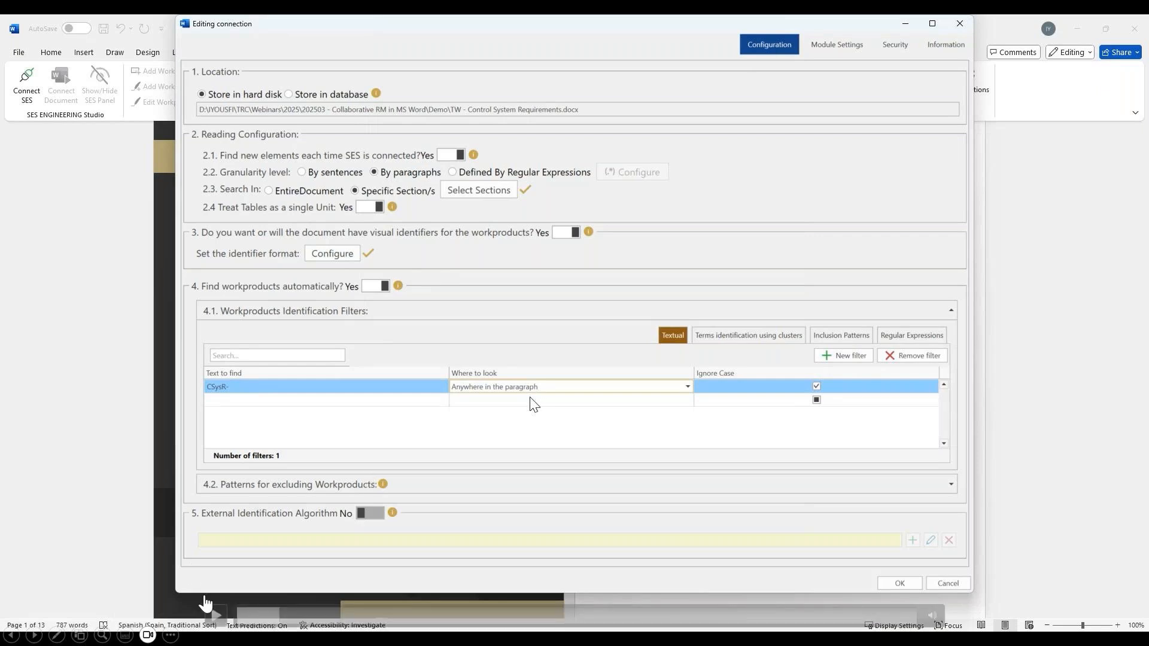
{"action": "left_click", "coordinate": [216, 615]}
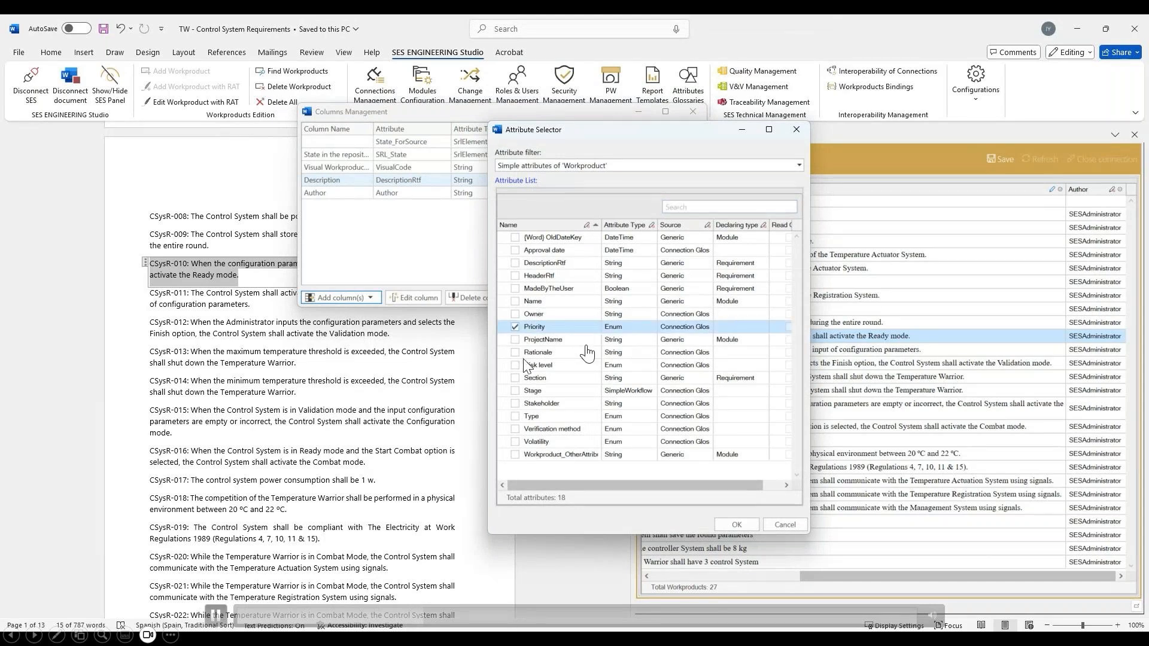
- Include the Stakeholder, Stage, Verification method and Type attributes in the selection, add the selected attributes as columns, and close the column management
{"action": "left_click", "coordinate": [516, 403]}
{"action": "left_click", "coordinate": [515, 390]}
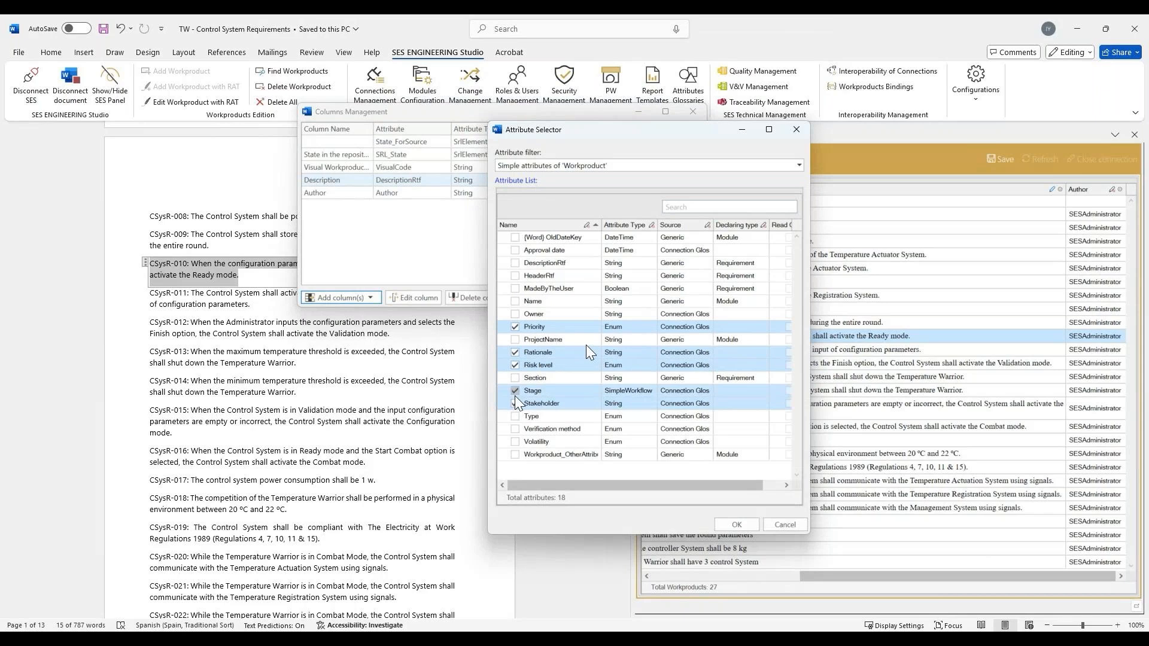
{"action": "left_click", "coordinate": [515, 428]}
{"action": "left_click", "coordinate": [515, 416]}
{"action": "left_click", "coordinate": [730, 525]}
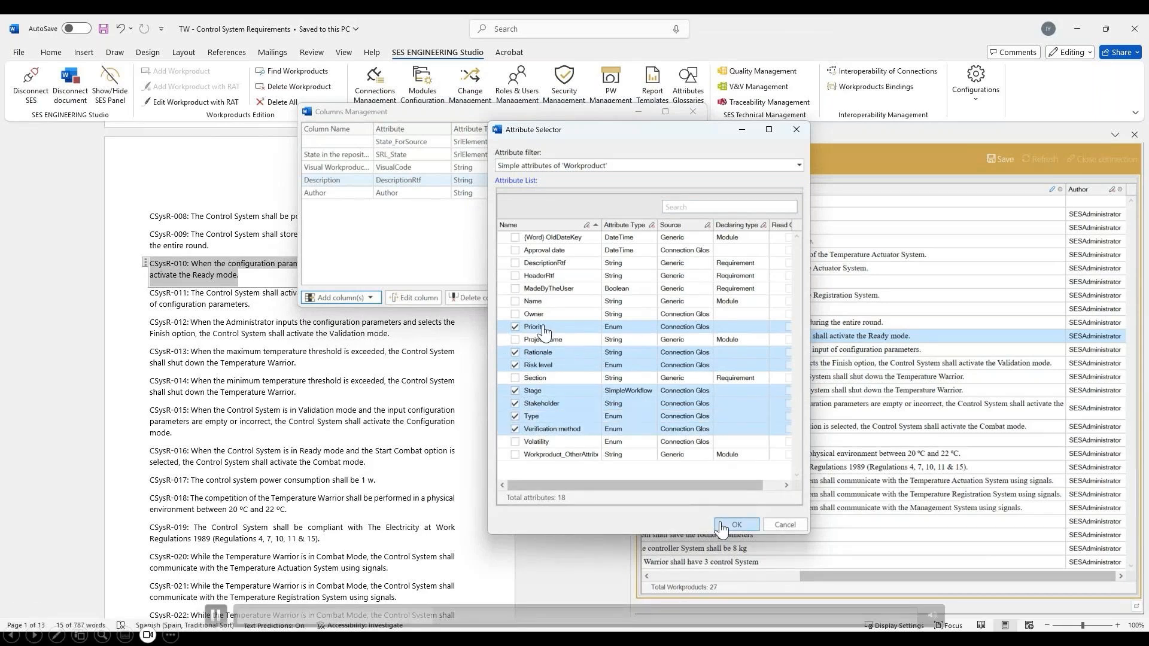
{"action": "left_click", "coordinate": [617, 450]}
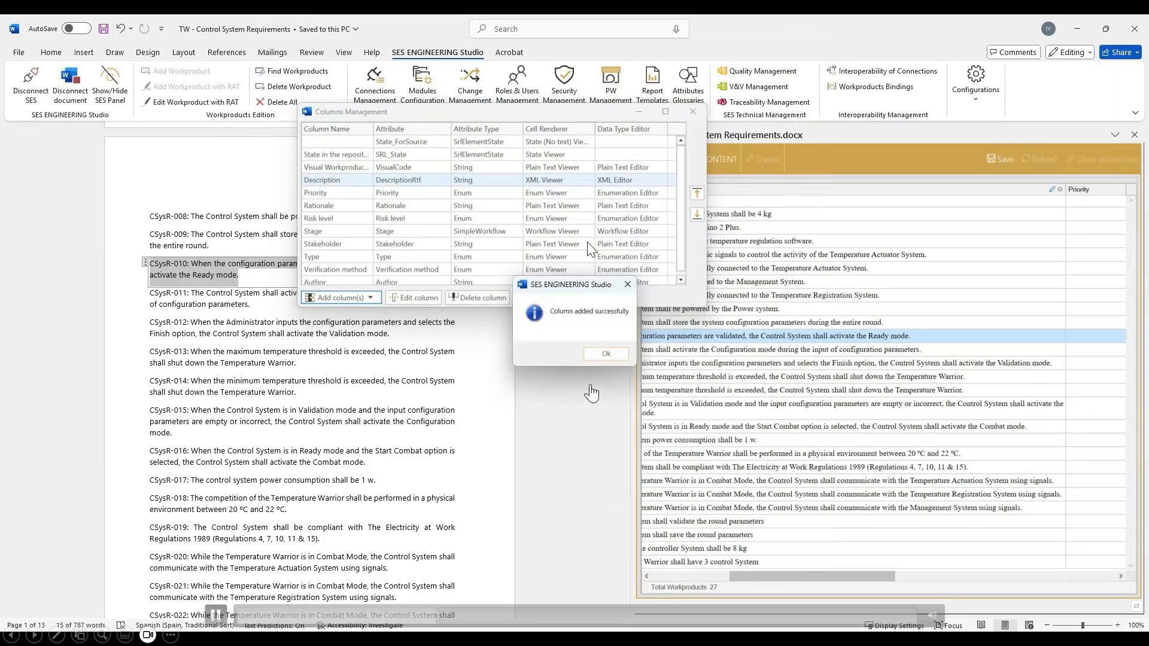
{"action": "left_click", "coordinate": [615, 352]}
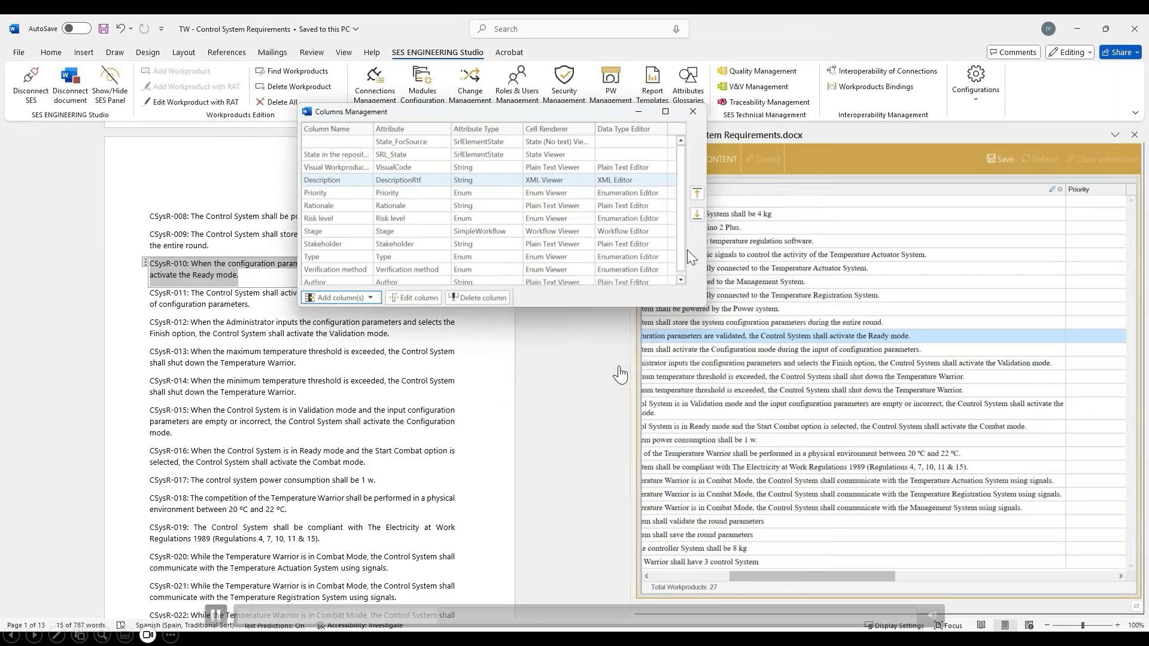
{"action": "left_click", "coordinate": [692, 113]}
{"action": "left_click_drag", "start_coordinate": [810, 576], "coordinate": [849, 577]}
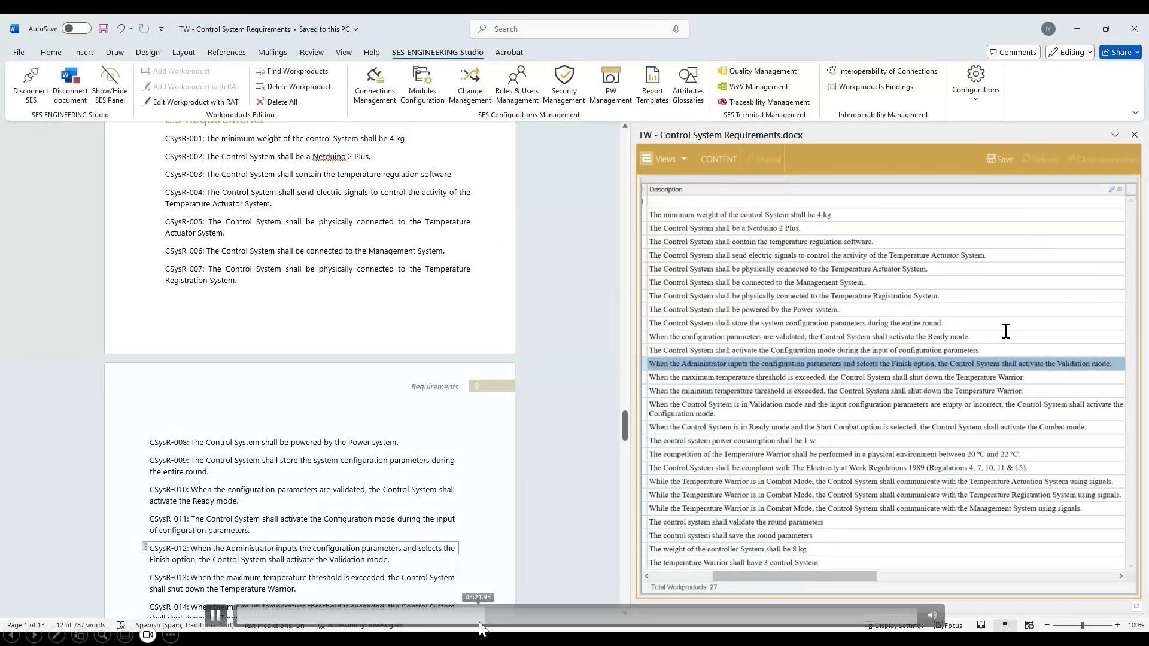
{"action": "left_click", "coordinate": [479, 623]}
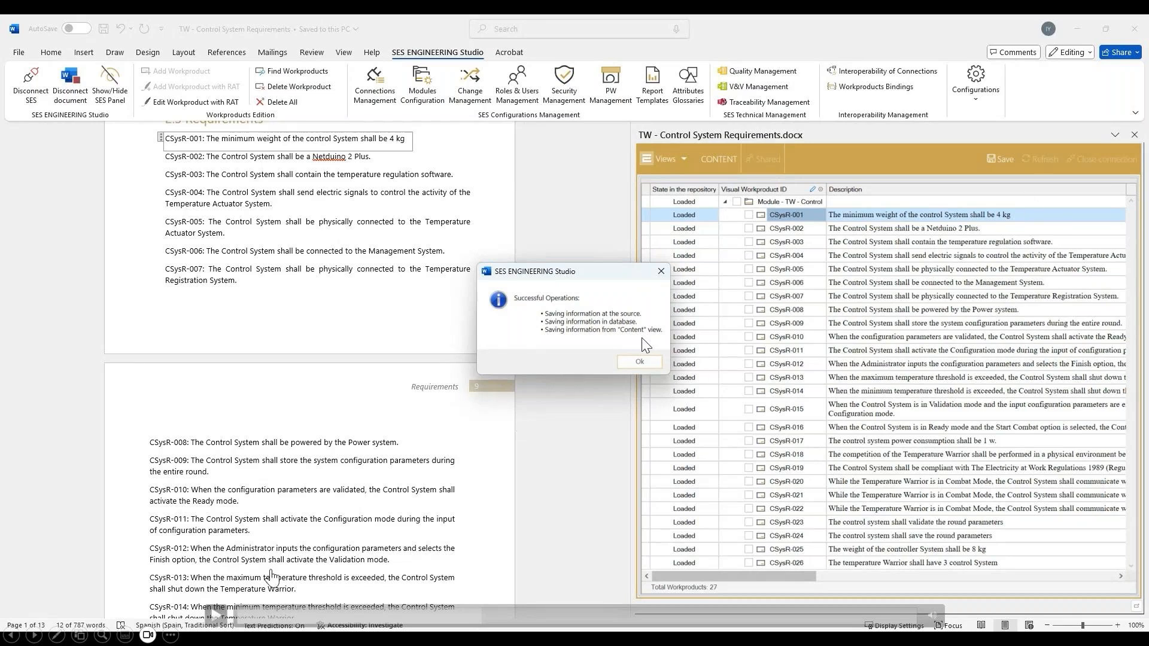
- Dismiss the save message and locate requirements CSysR-012 and CSysR-017 in the document from the workproduct list
{"action": "left_click", "coordinate": [639, 362]}
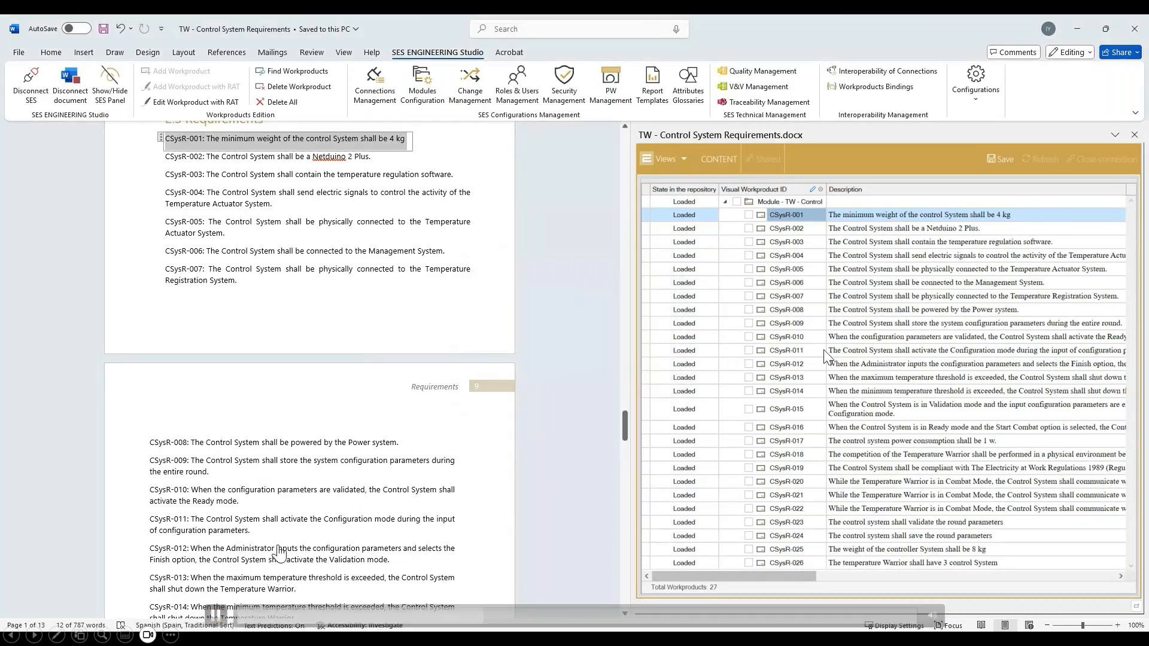
{"action": "left_click", "coordinate": [1000, 363]}
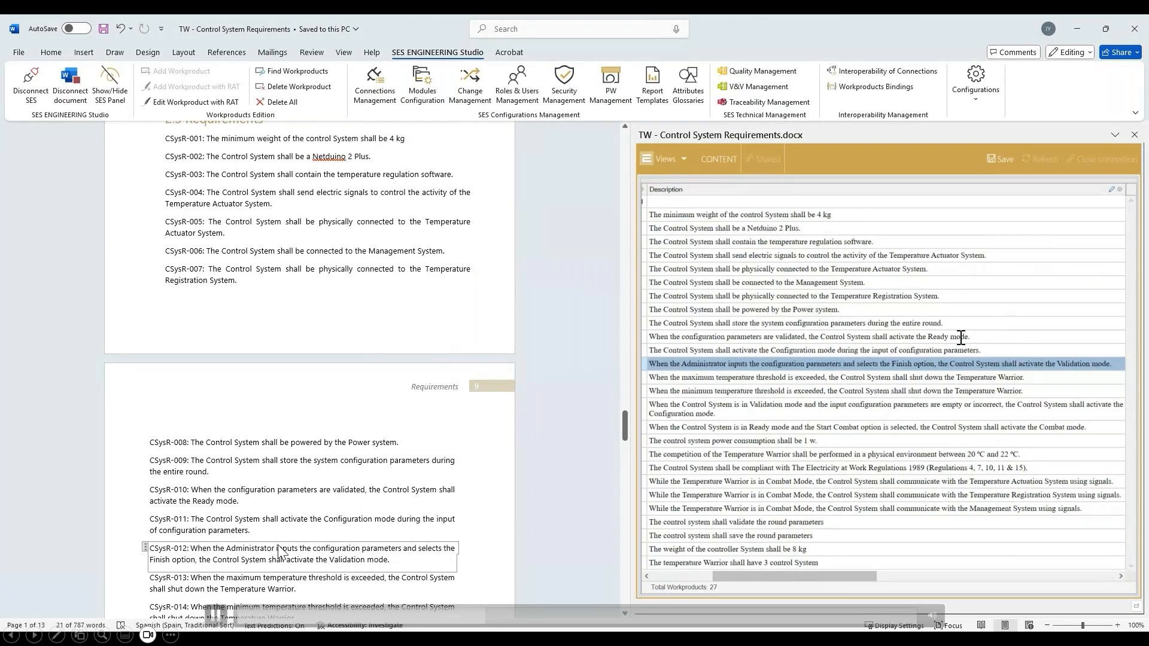
{"action": "left_click", "coordinate": [815, 441]}
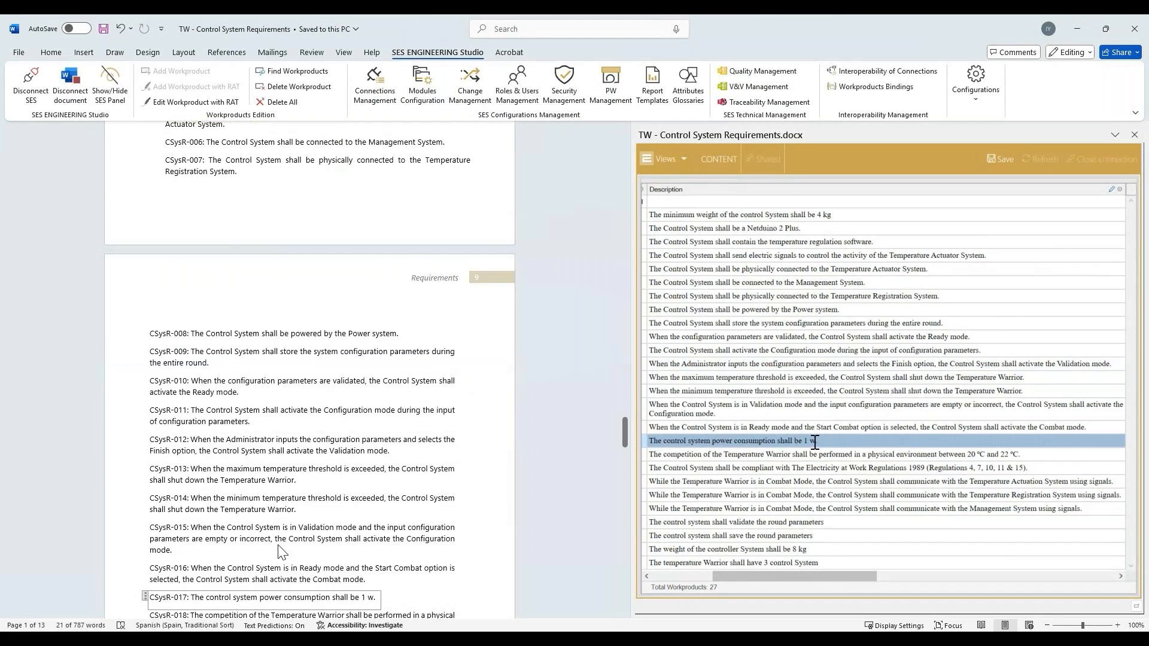
- Change the description of CSysR-017 to "The control system power consumption shall be 1.5 w +/- 5%."
{"action": "left_click", "coordinate": [815, 441]}
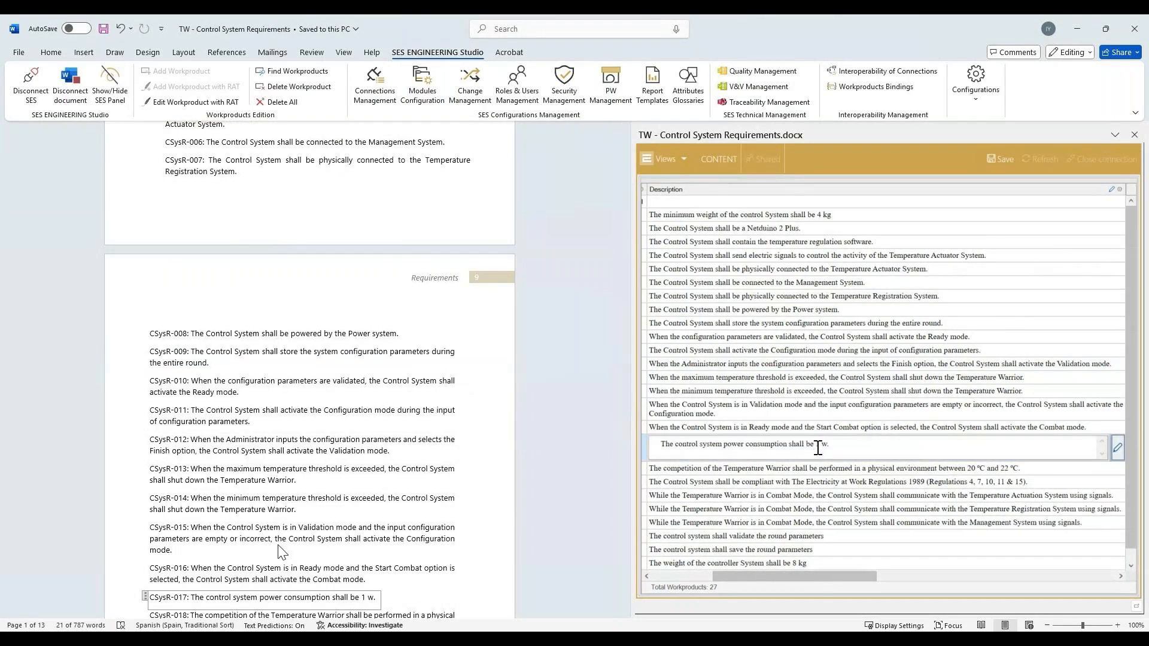
{"action": "key", "text": "Tab"}
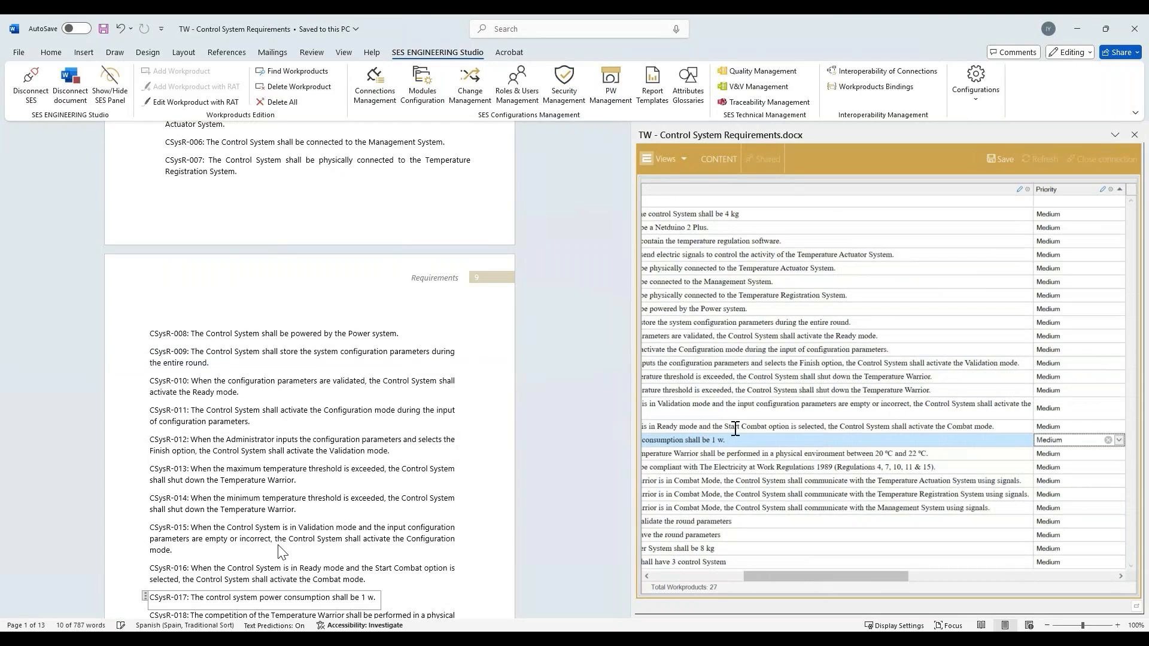
{"action": "left_click", "coordinate": [735, 429]}
{"action": "left_click", "coordinate": [742, 441]}
{"action": "left_click", "coordinate": [791, 442]}
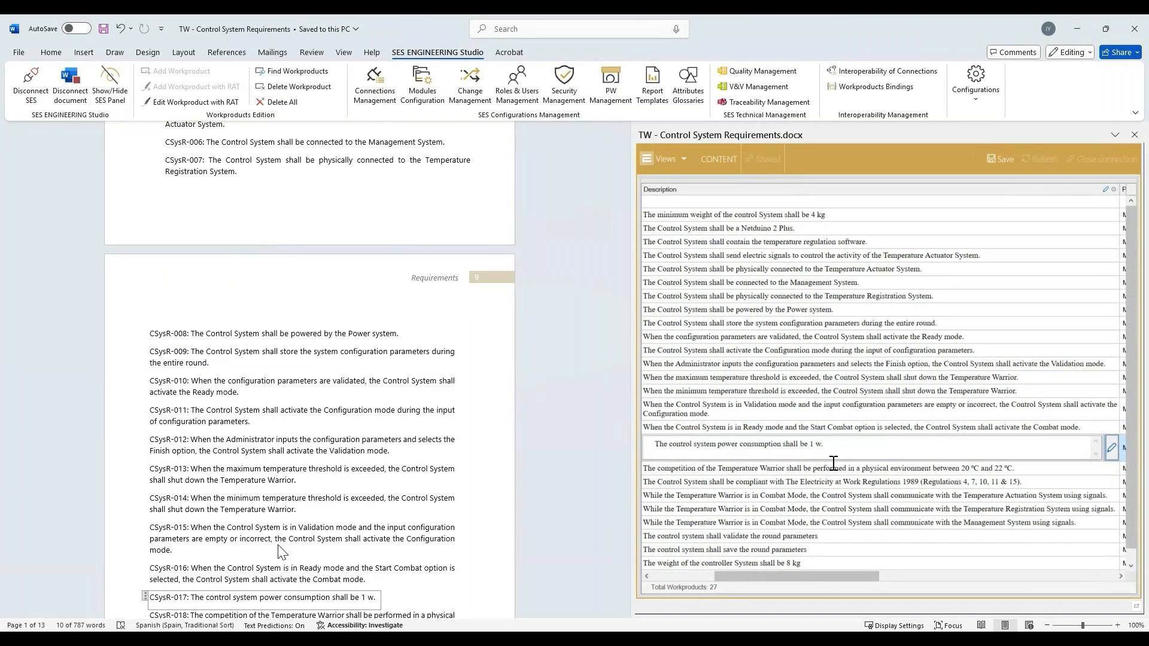
{"action": "left_click", "coordinate": [1111, 450]}
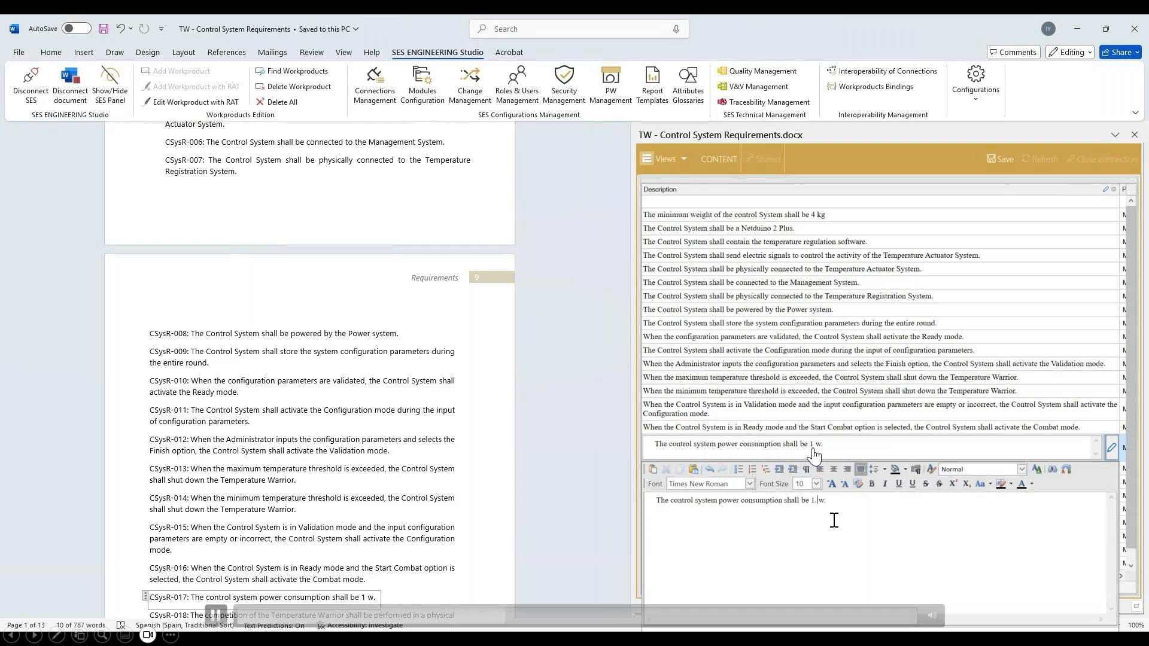
{"action": "type", "text": ".5 w +/- 5%"}
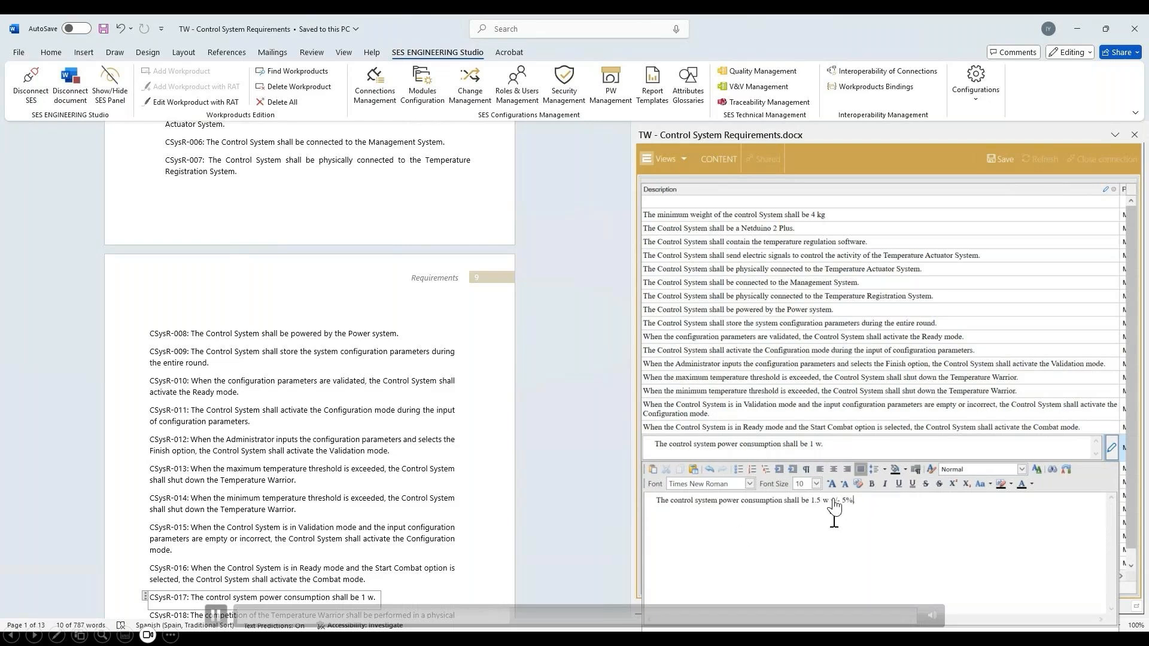
{"action": "left_click", "coordinate": [970, 378]}
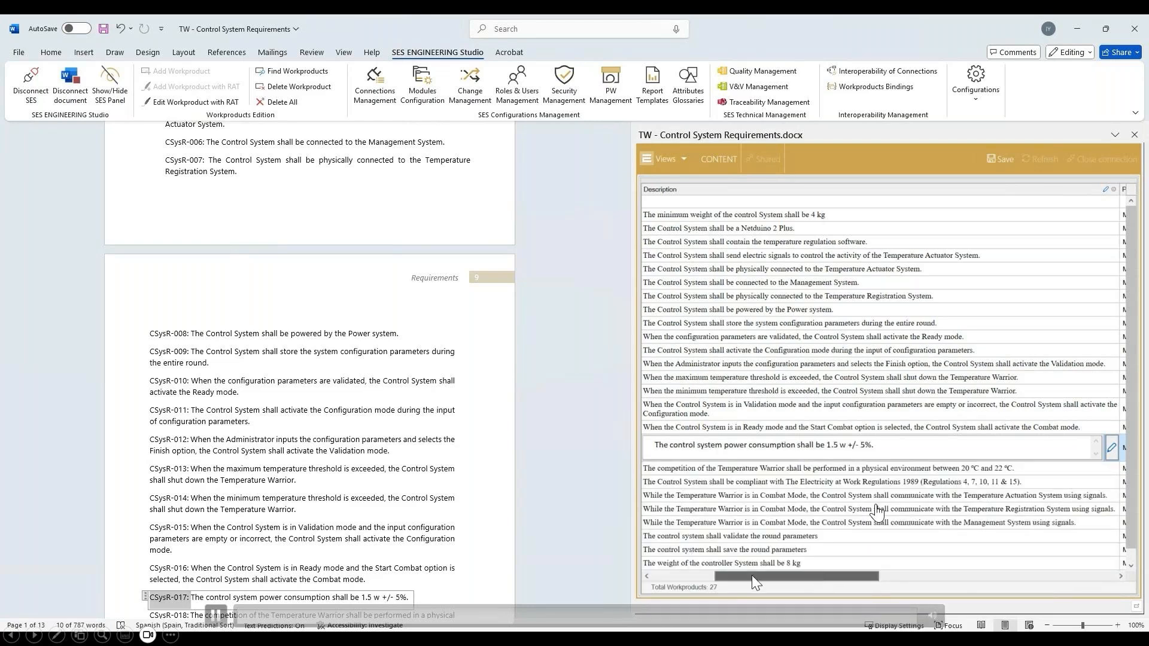
- Add a new workproduct at the bottom, below CSysR-026, and select its placeholder text in the document
{"action": "left_click_drag", "start_coordinate": [752, 576], "coordinate": [688, 575]}
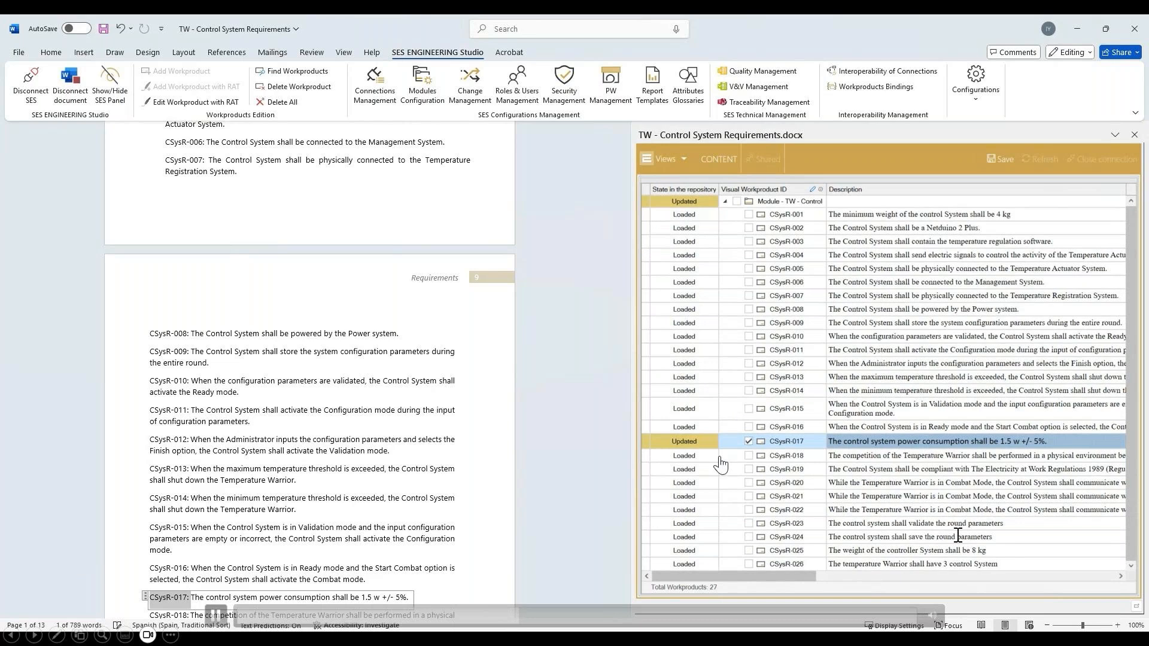
{"action": "right_click", "coordinate": [772, 564]}
{"action": "mouse_move", "coordinate": [934, 383]}
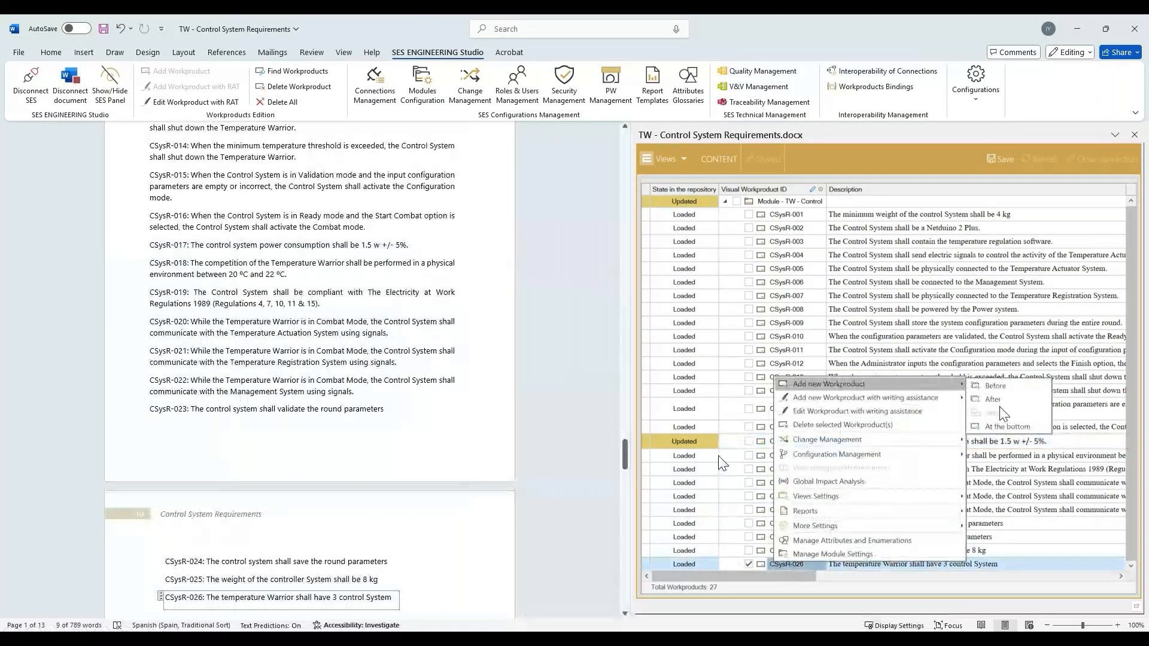
{"action": "left_click", "coordinate": [1007, 427]}
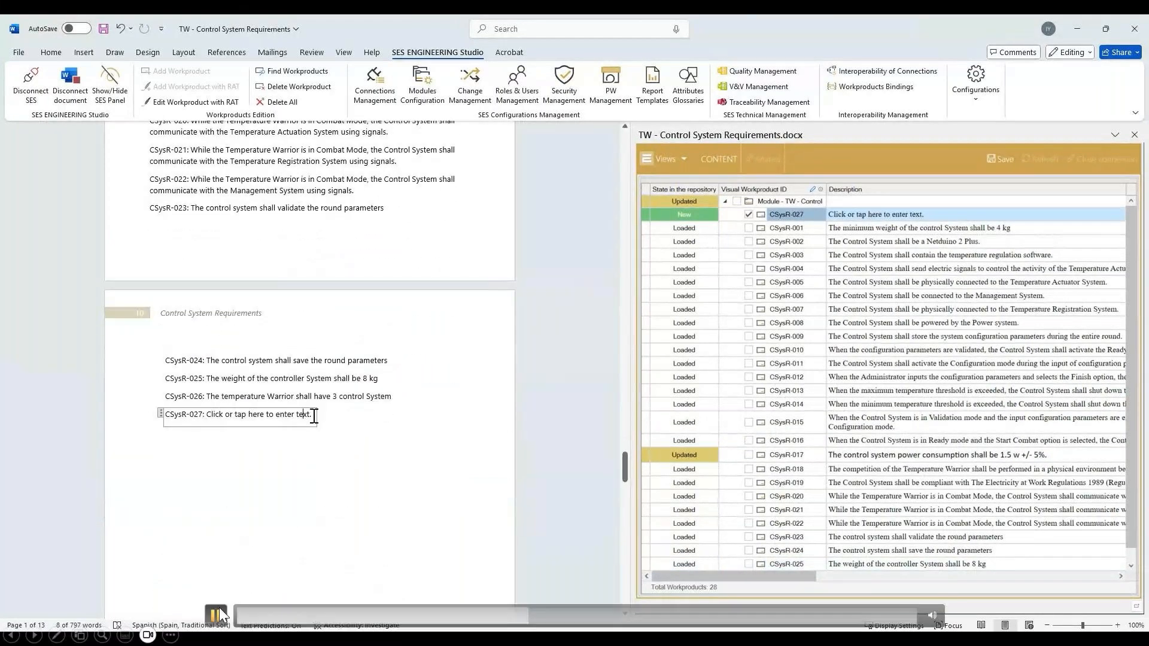
{"action": "left_click_drag", "start_coordinate": [313, 415], "coordinate": [219, 413]}
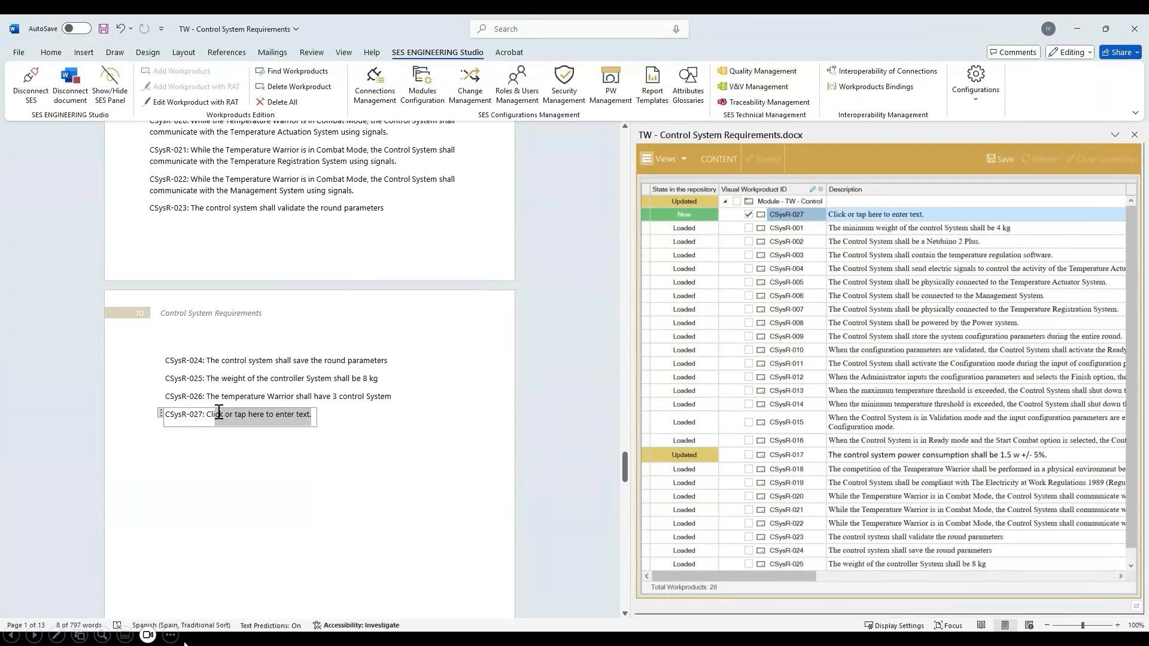
{"action": "left_click", "coordinate": [215, 622]}
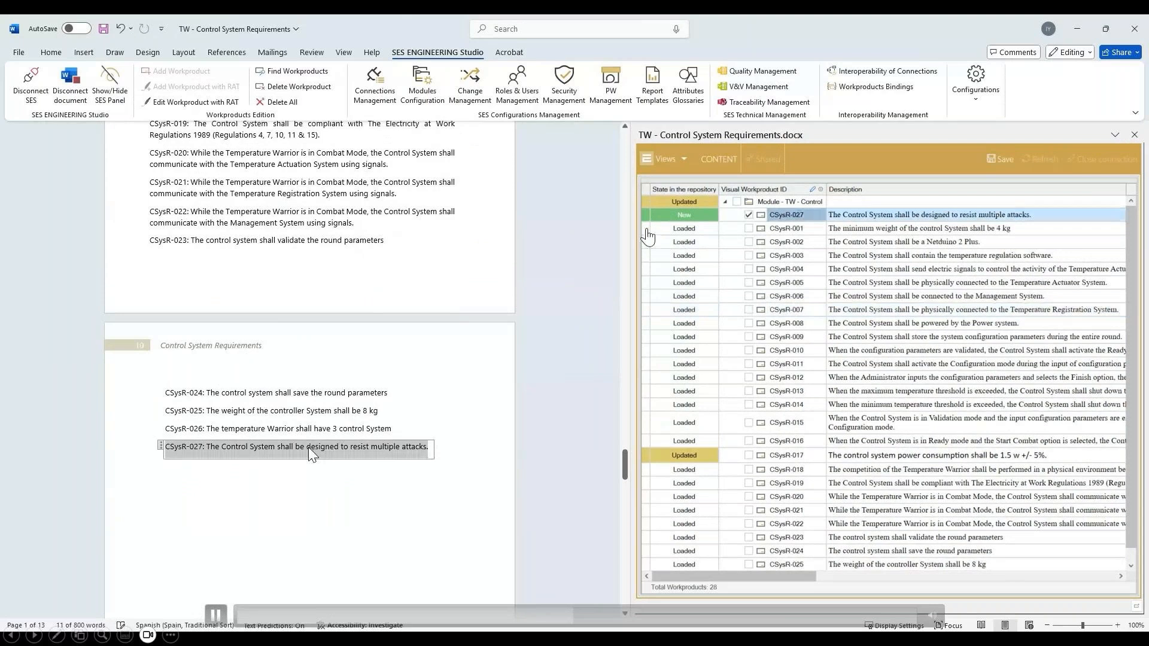
{"action": "left_click", "coordinate": [216, 615]}
{"action": "left_click", "coordinate": [217, 615]}
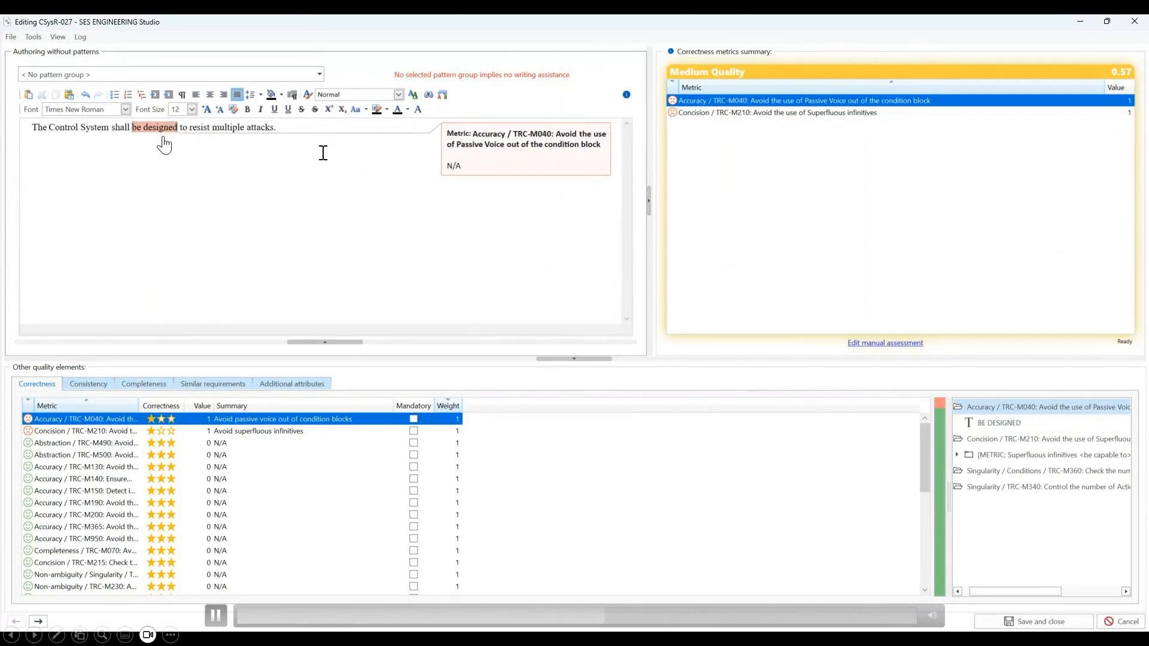
{"action": "left_click", "coordinate": [224, 612]}
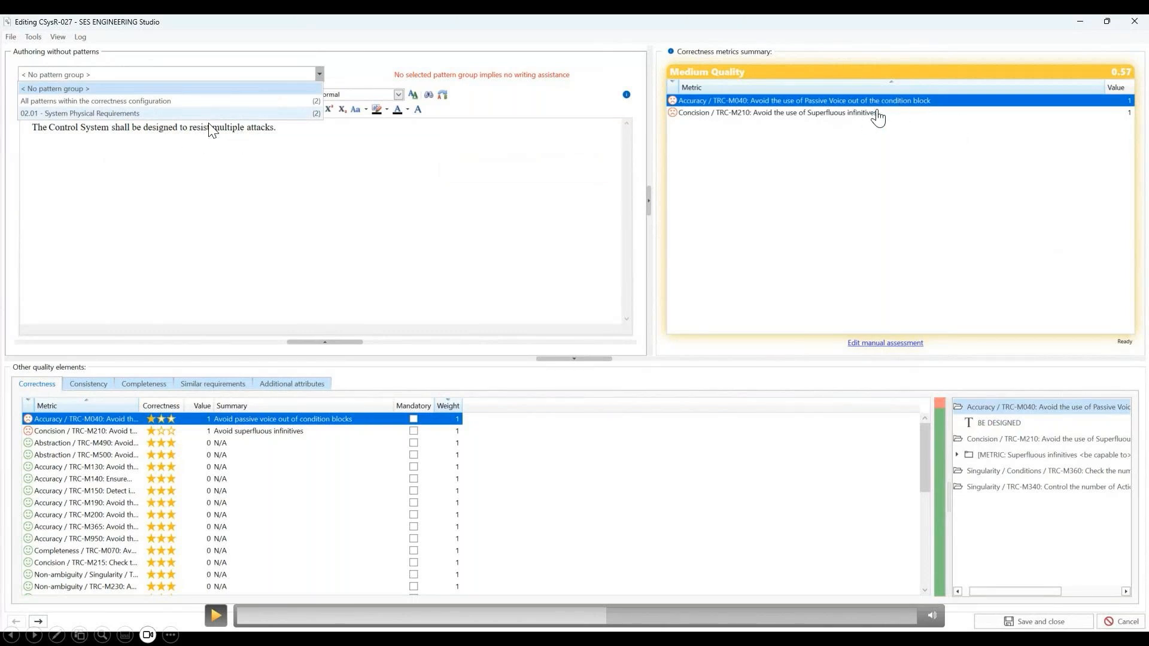
{"action": "left_click", "coordinate": [207, 617]}
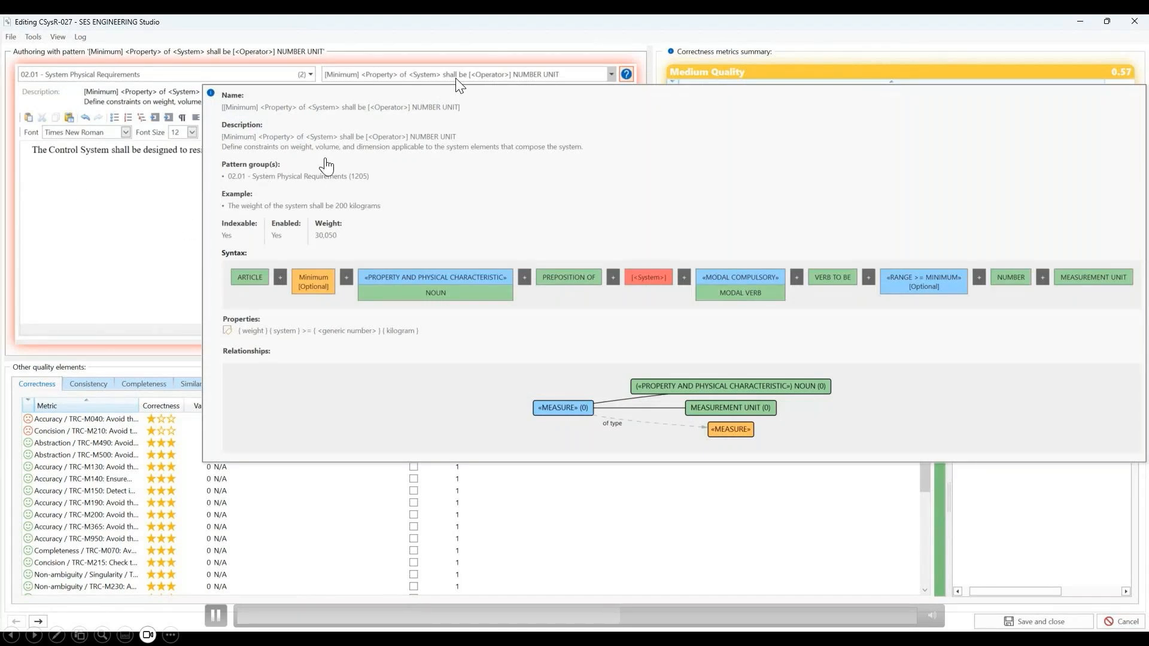
{"action": "left_click", "coordinate": [215, 615]}
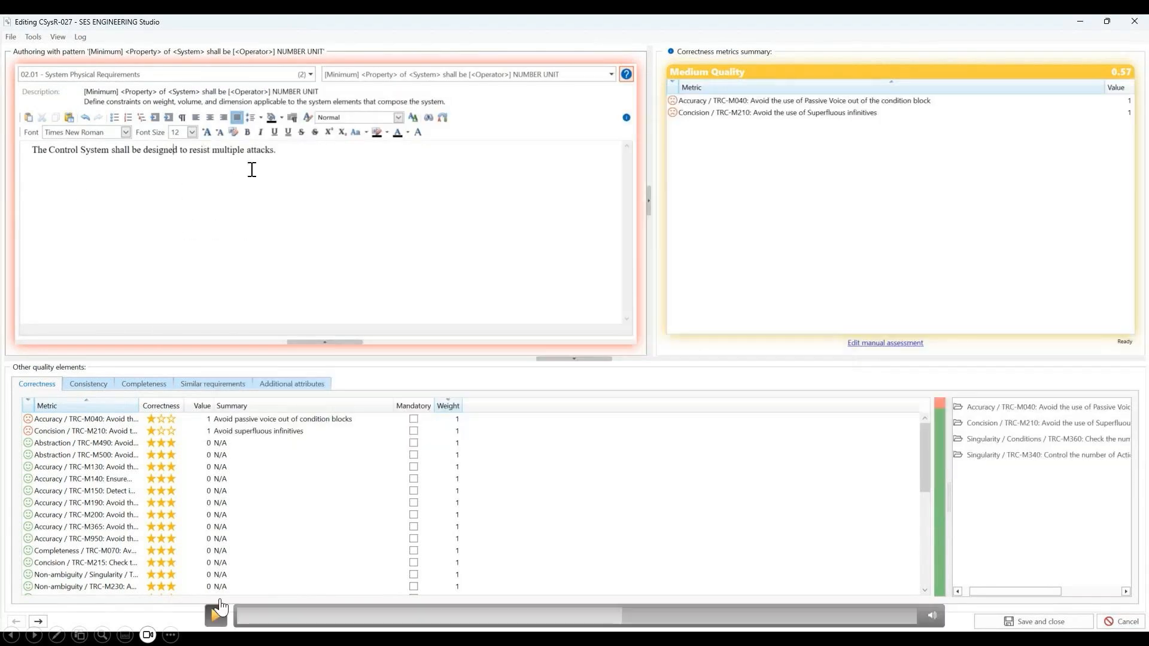
{"action": "left_click", "coordinate": [617, 623]}
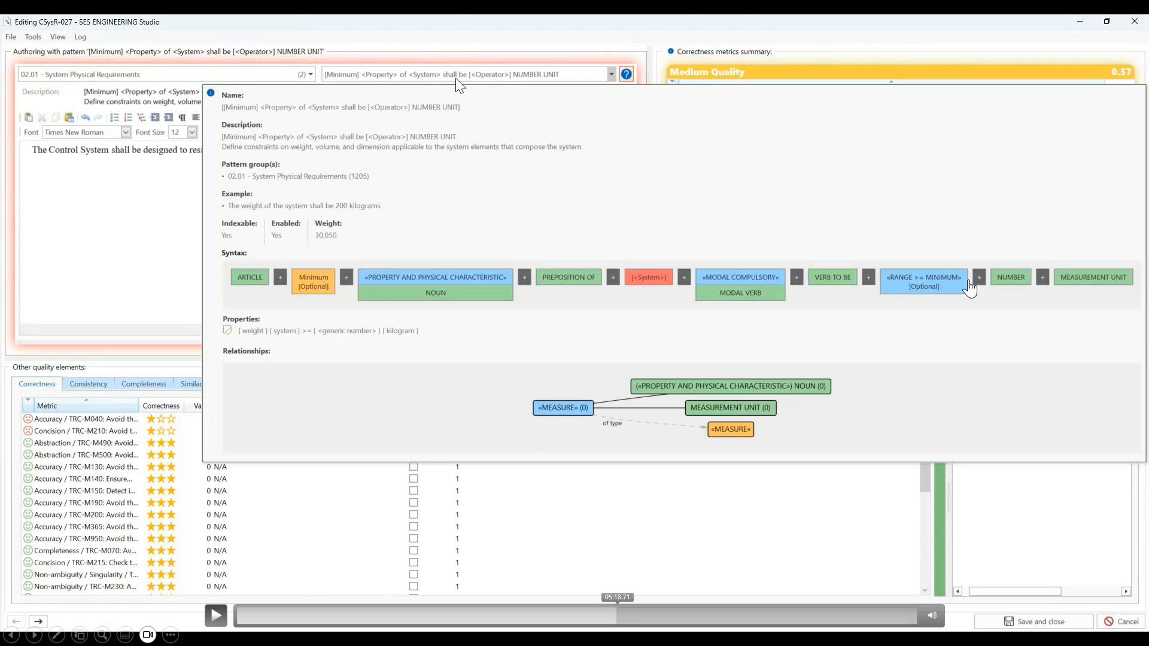
{"action": "left_click", "coordinate": [216, 615]}
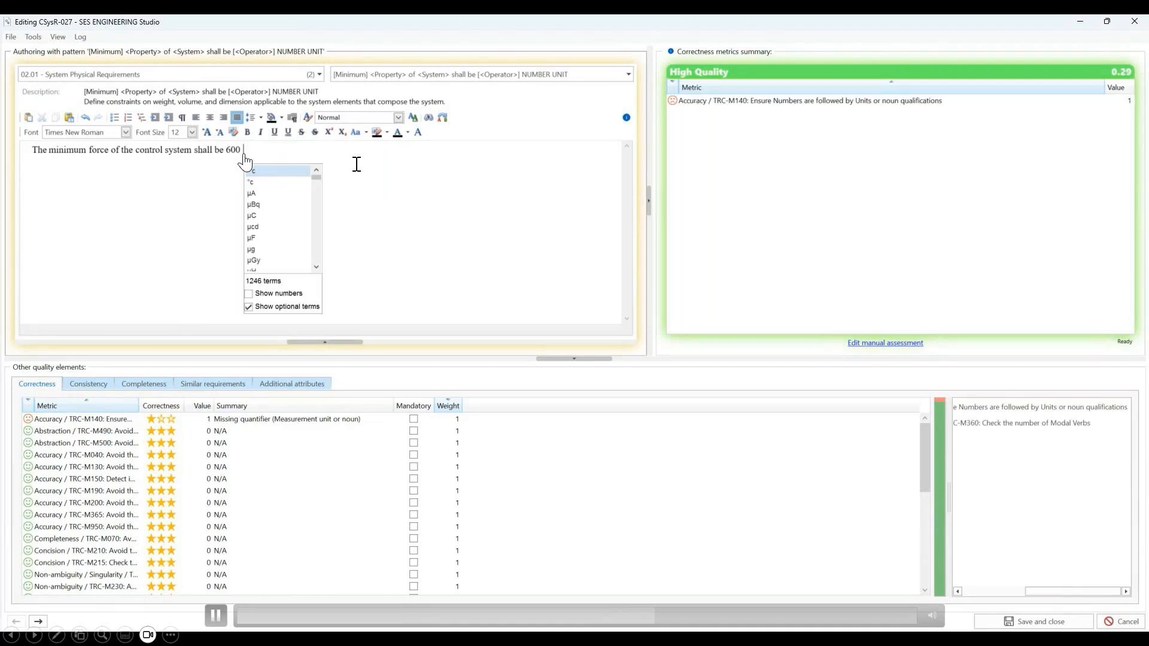
{"action": "left_click", "coordinate": [213, 613]}
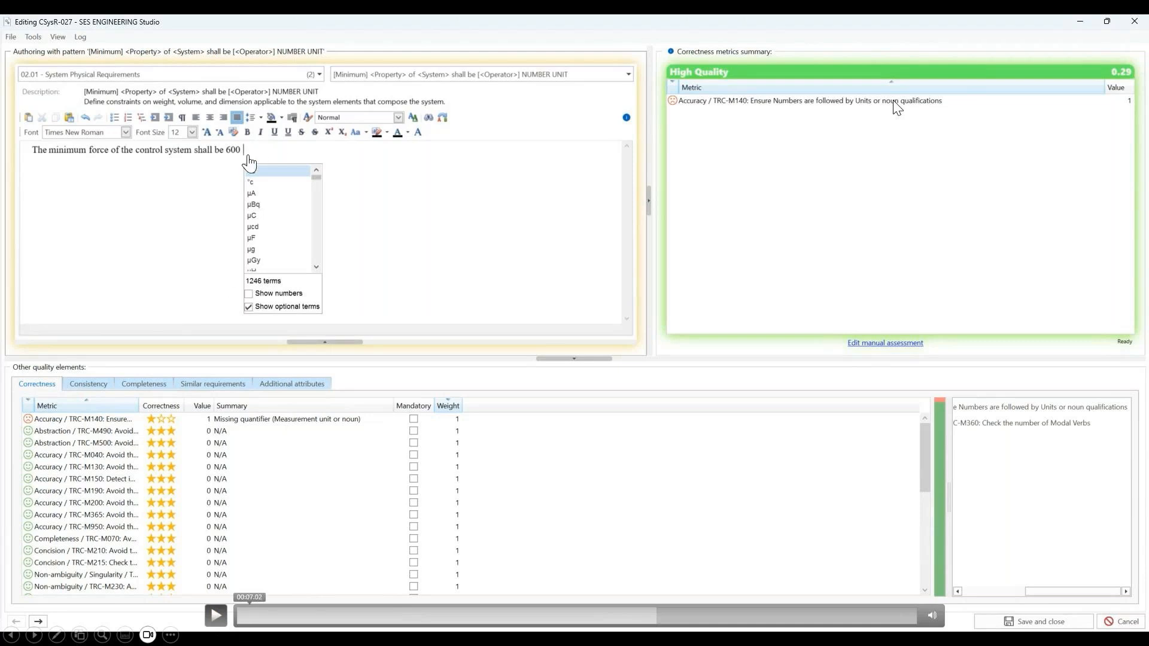
{"action": "left_click", "coordinate": [216, 615]}
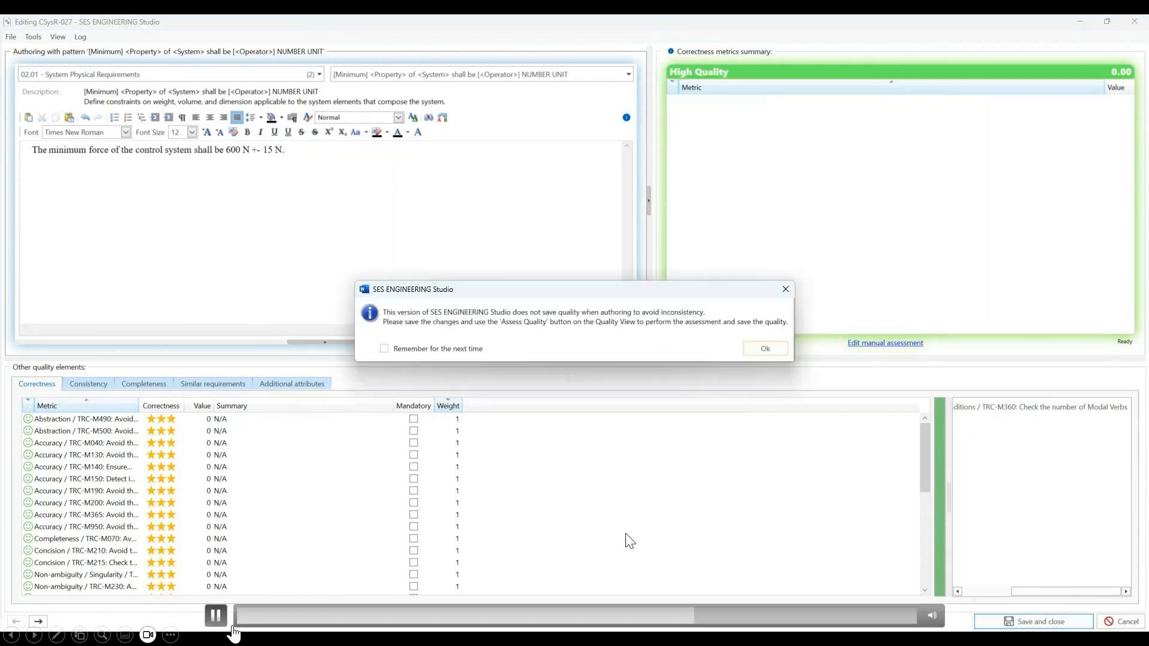
{"action": "left_click", "coordinate": [216, 617]}
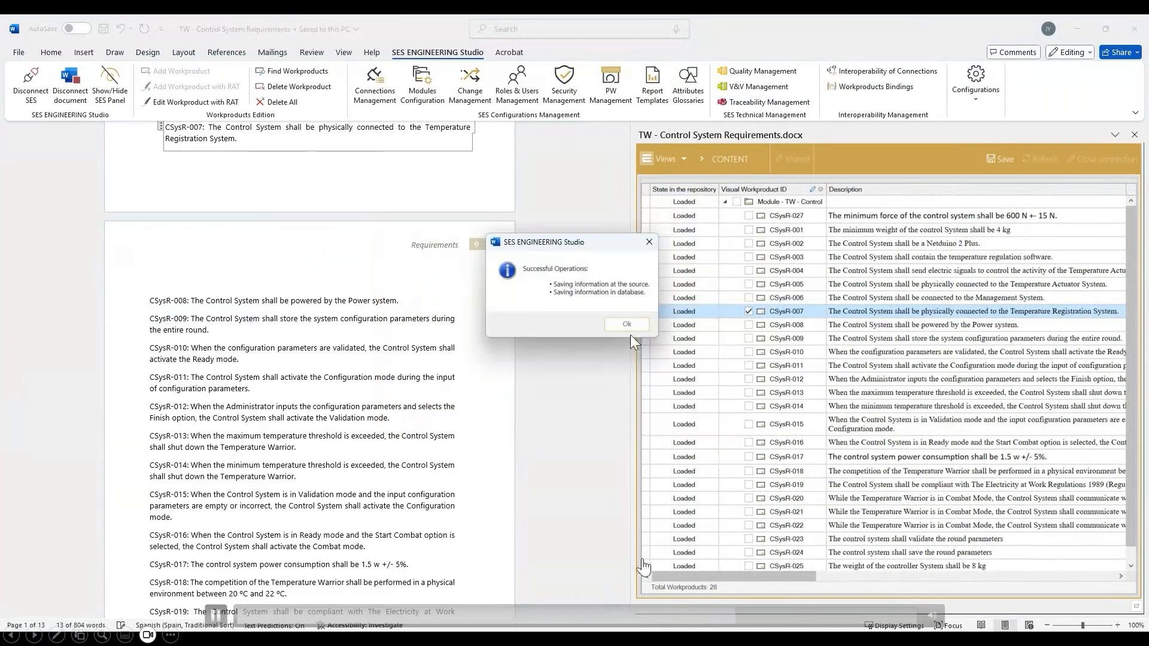
{"action": "left_click", "coordinate": [681, 633]}
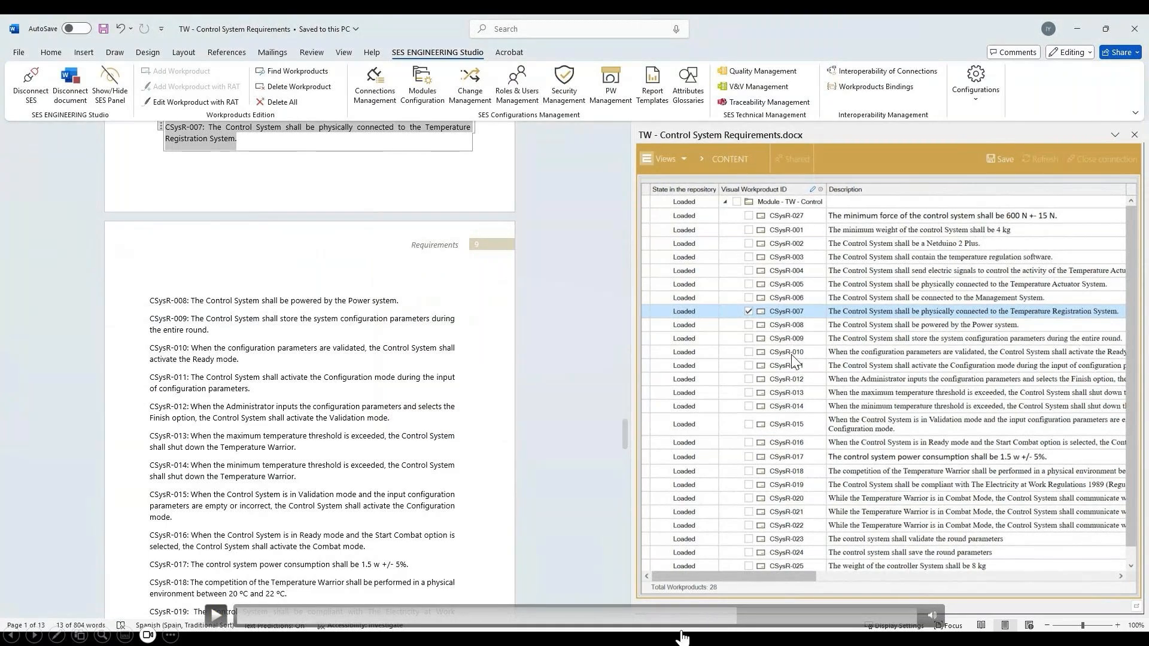
{"action": "left_click", "coordinate": [734, 619]}
{"action": "left_click", "coordinate": [730, 620]}
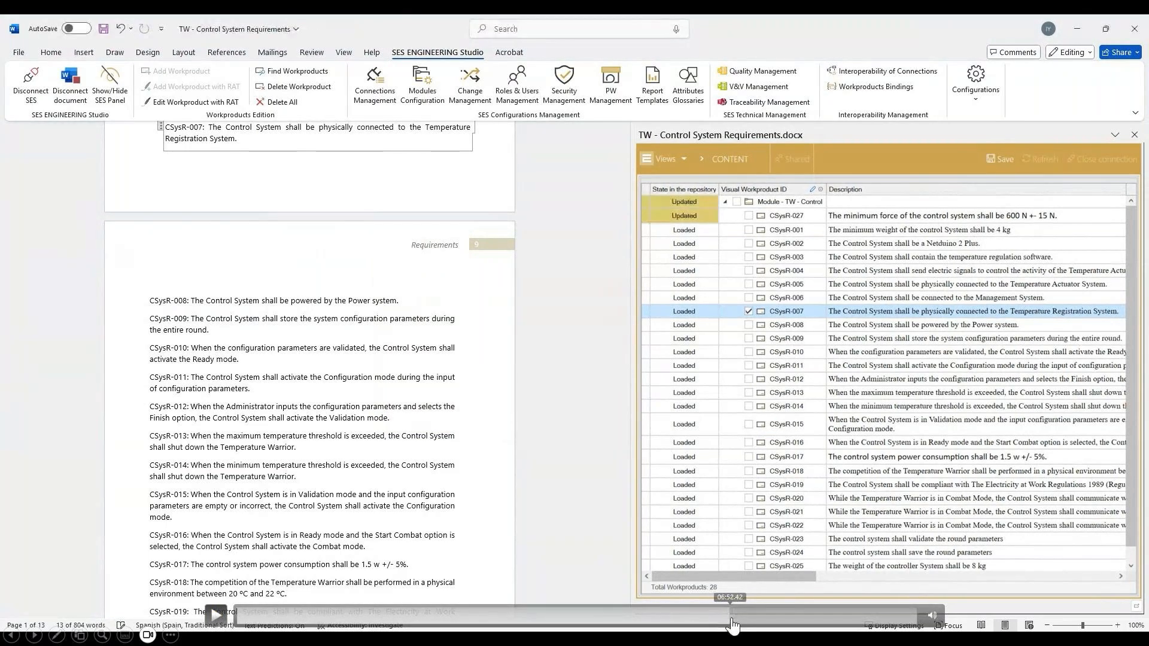
{"action": "left_click", "coordinate": [735, 620]}
{"action": "left_click", "coordinate": [733, 620]}
{"action": "left_click", "coordinate": [735, 620]}
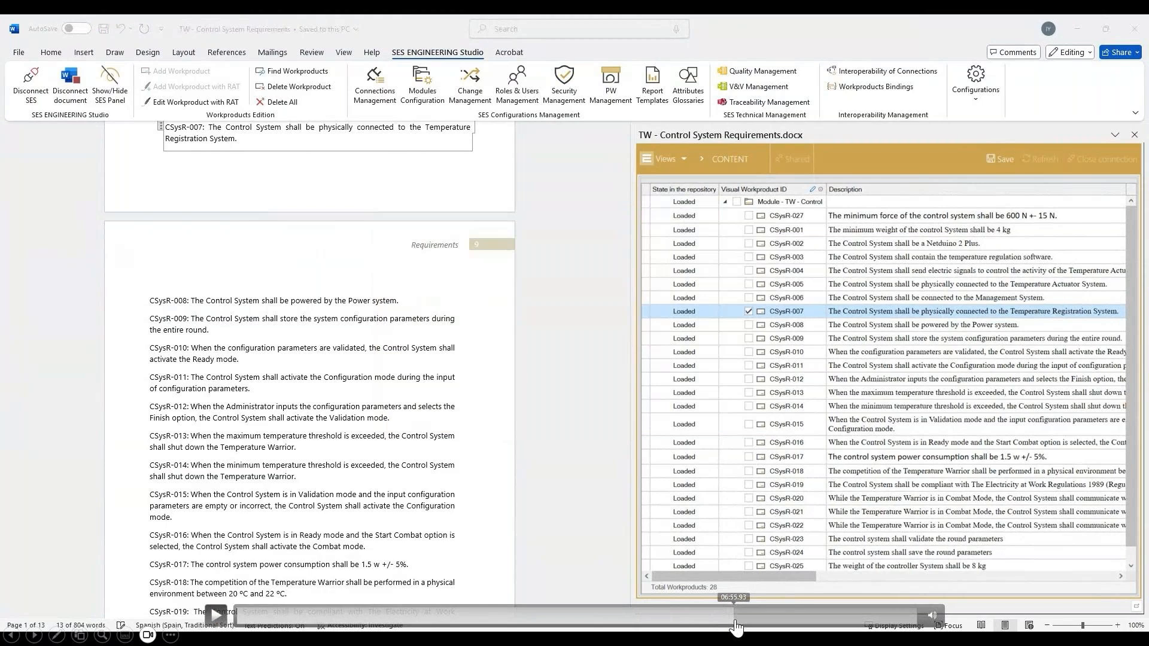
{"action": "left_click", "coordinate": [736, 620]}
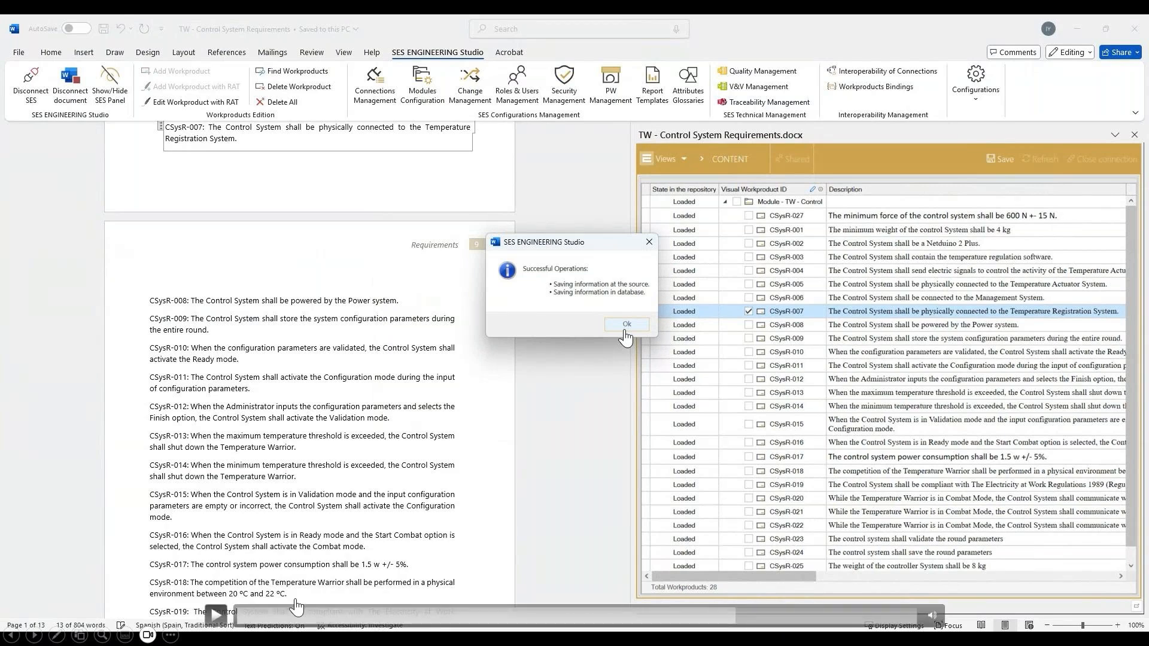
{"action": "left_click", "coordinate": [213, 624]}
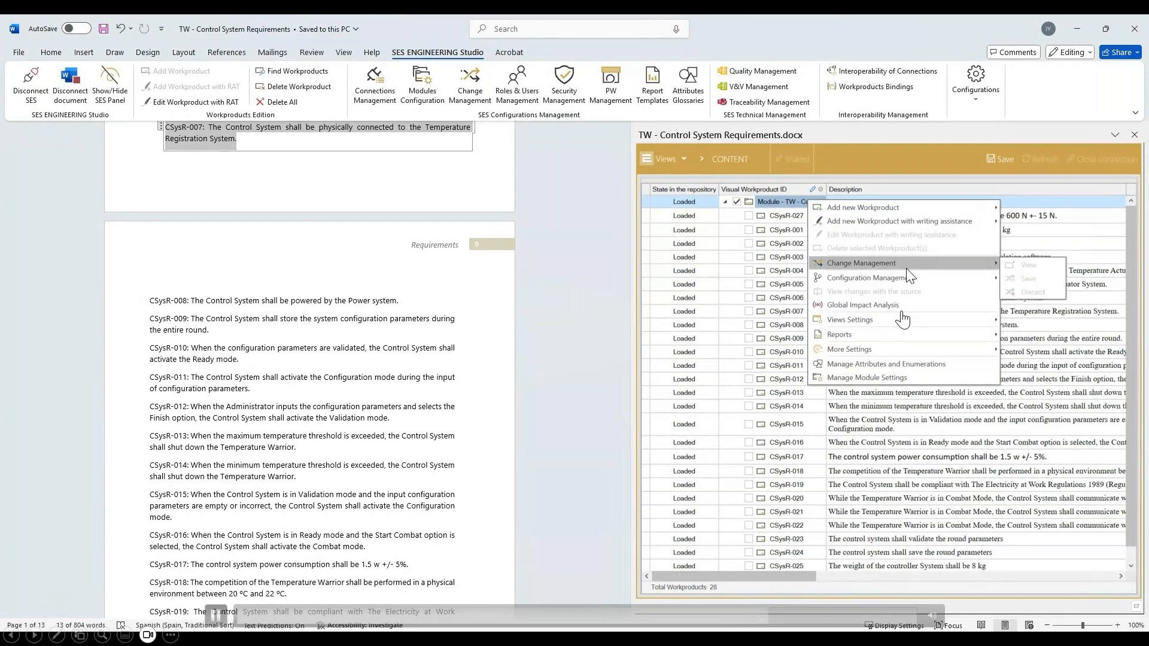
- Show the module's baselines and compare "Updated requirements specification [v2.0]" with "Initial version [v1.0]", with View Current off
{"action": "mouse_move", "coordinate": [909, 276]}
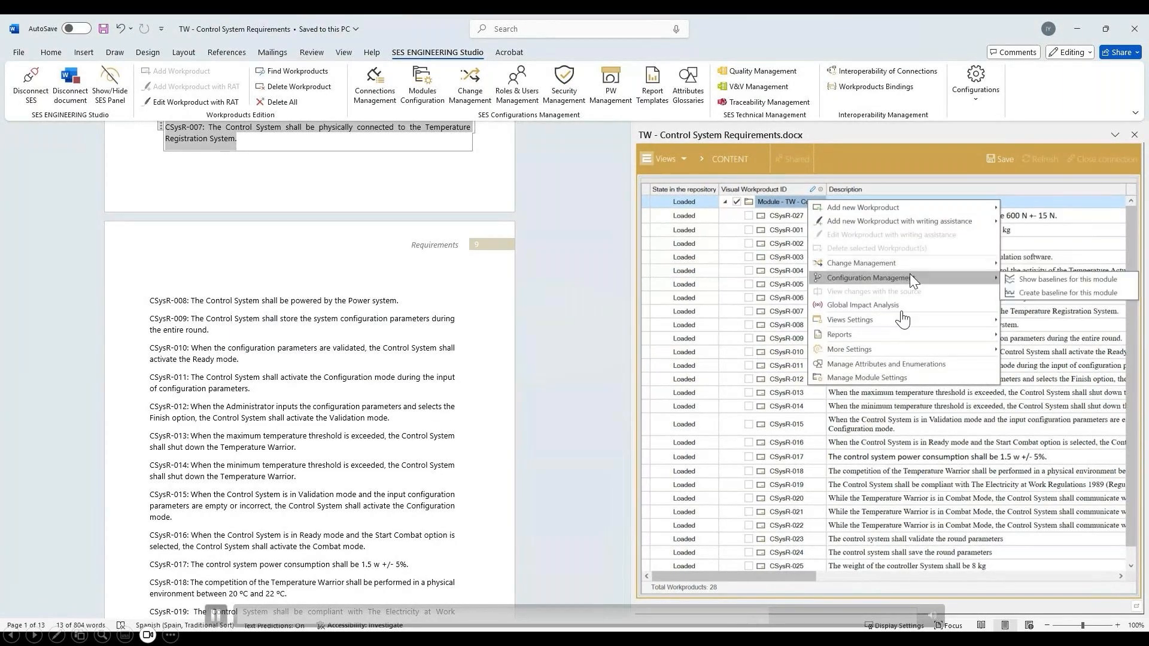
{"action": "left_click", "coordinate": [1054, 281]}
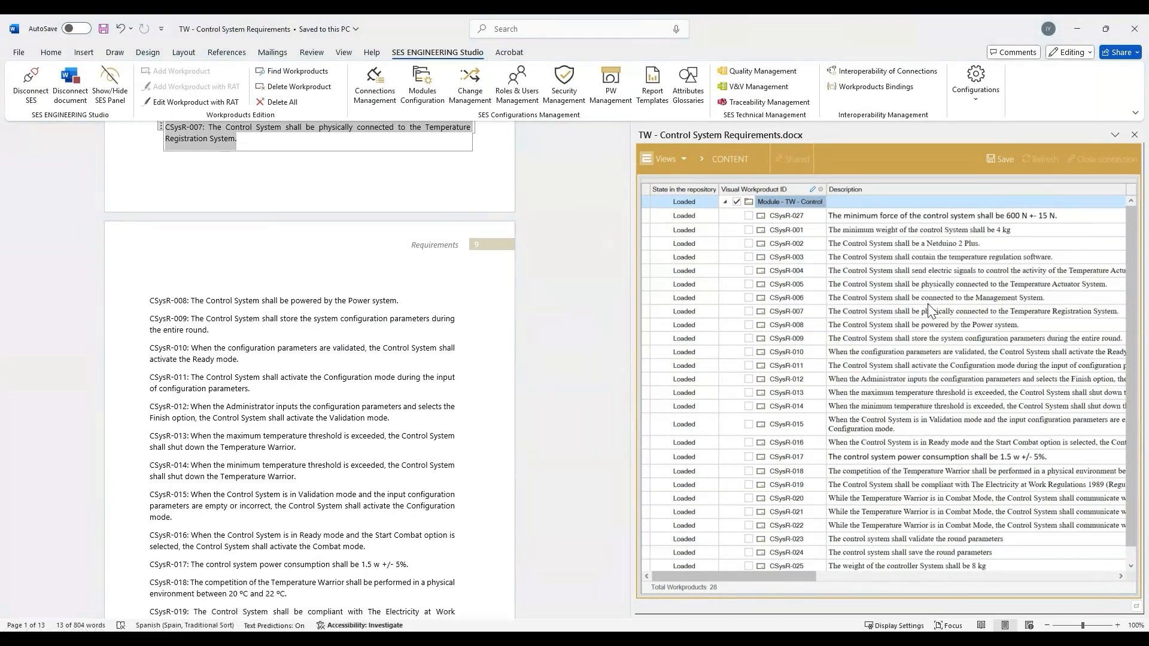
{"action": "left_click", "coordinate": [844, 237]}
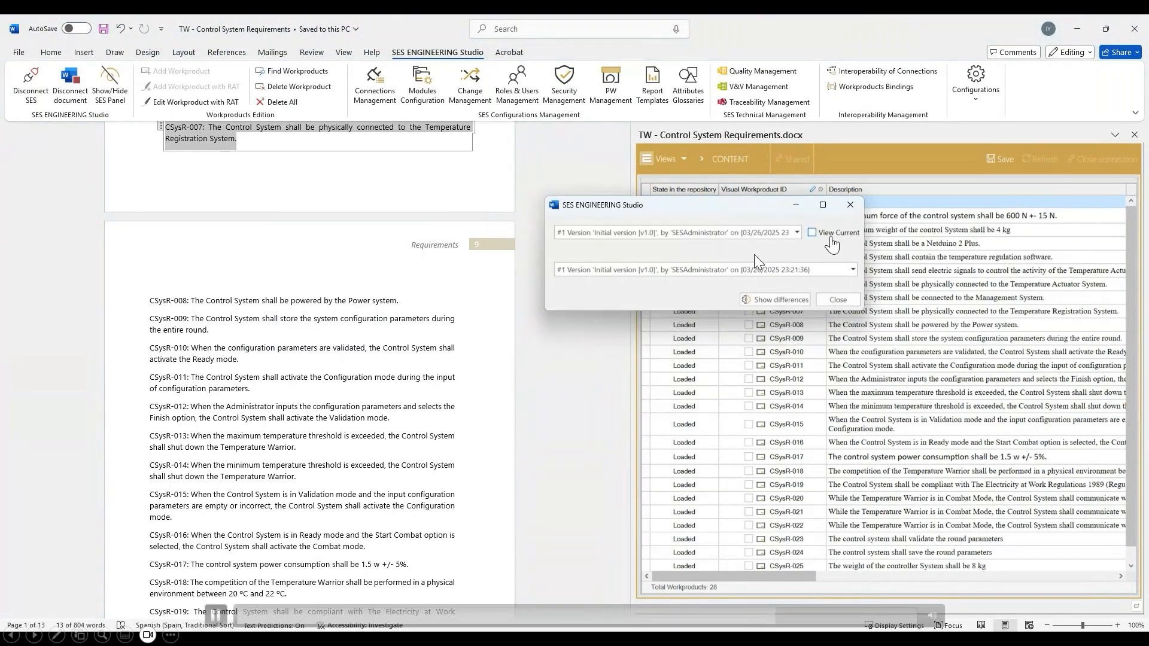
{"action": "left_click", "coordinate": [778, 233]}
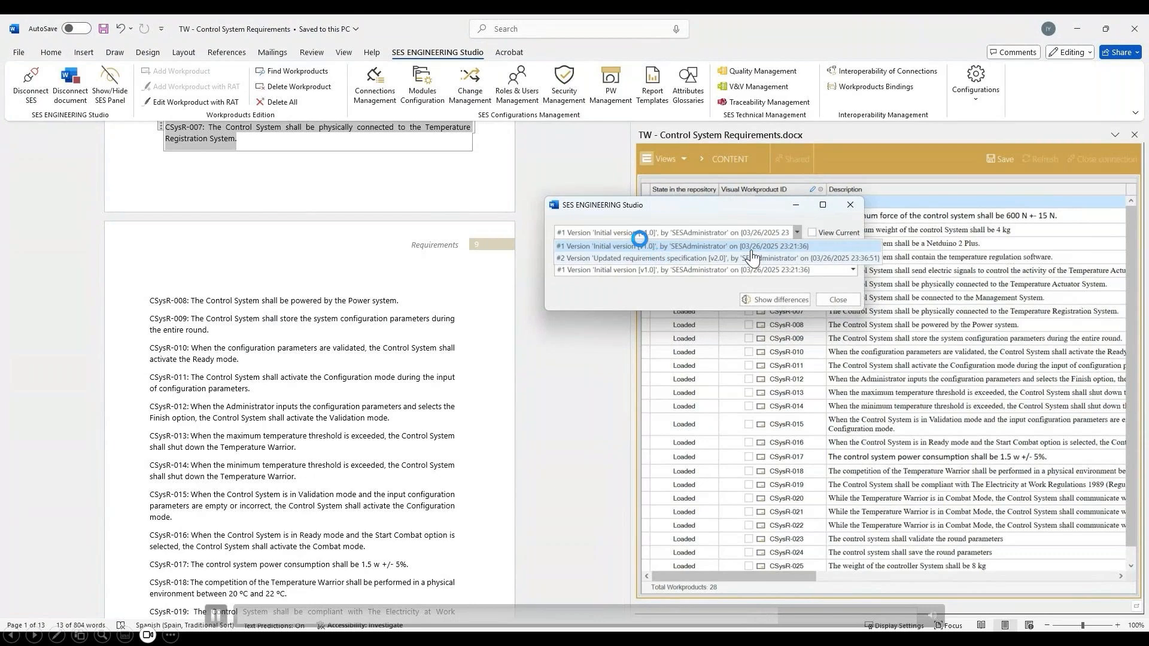
{"action": "left_click", "coordinate": [652, 258]}
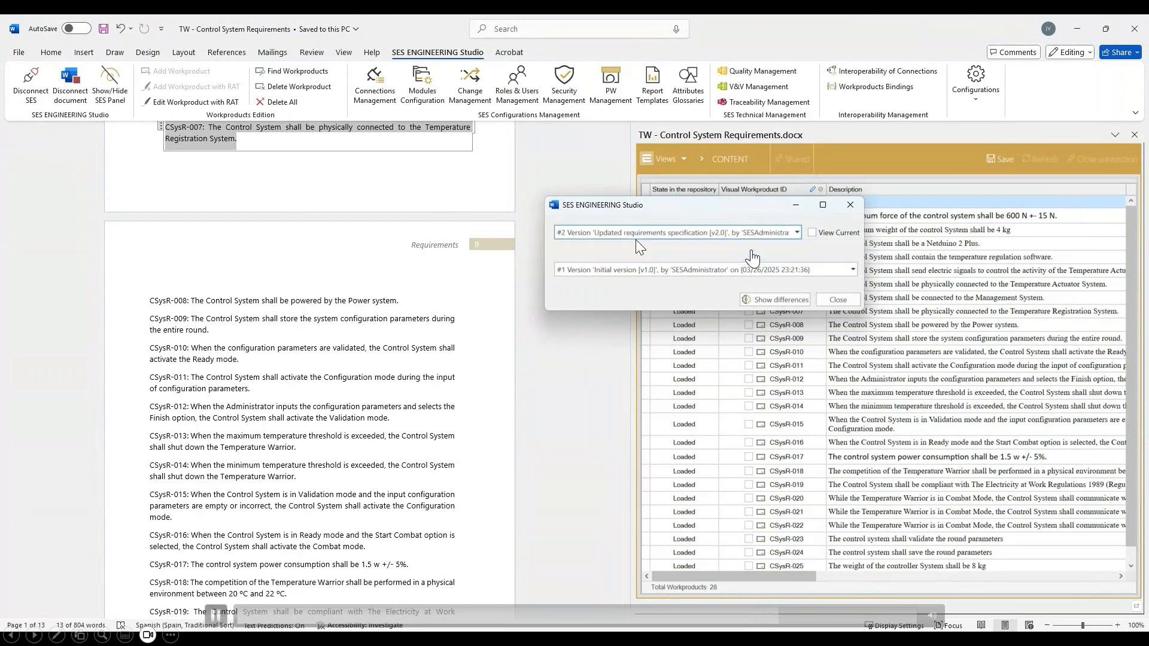
{"action": "left_click", "coordinate": [775, 299]}
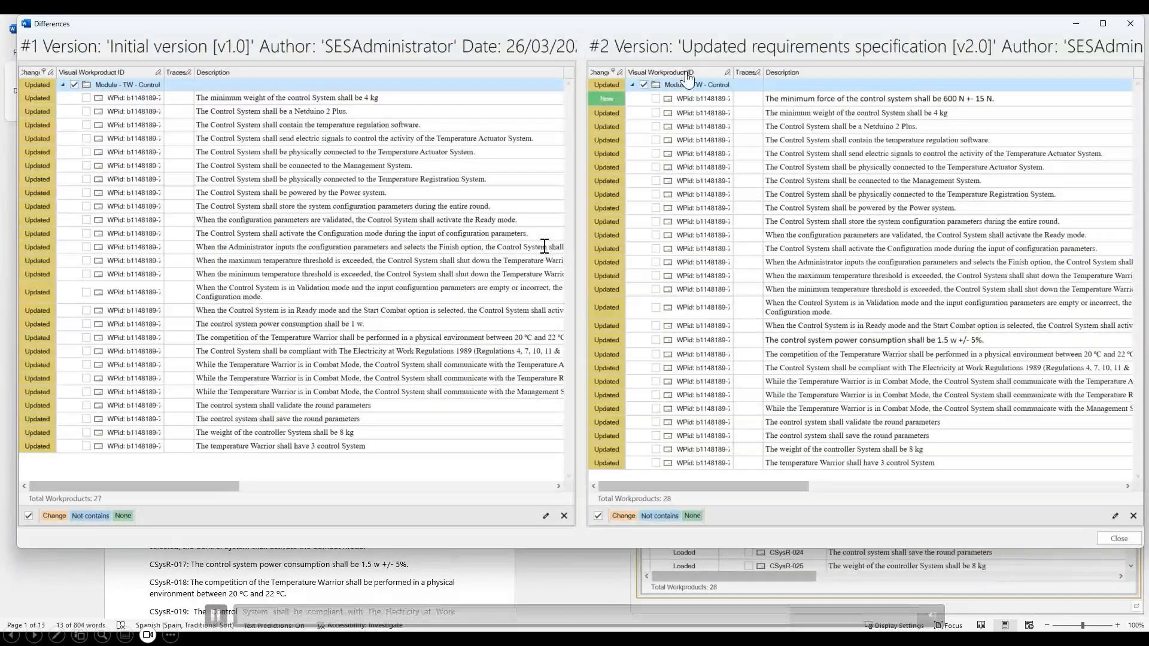
- Examine the new minimum force requirement in the v2.0 baseline across its attribute columns, and close the baseline comparison
{"action": "left_click_drag", "start_coordinate": [591, 26], "coordinate": [601, 63]}
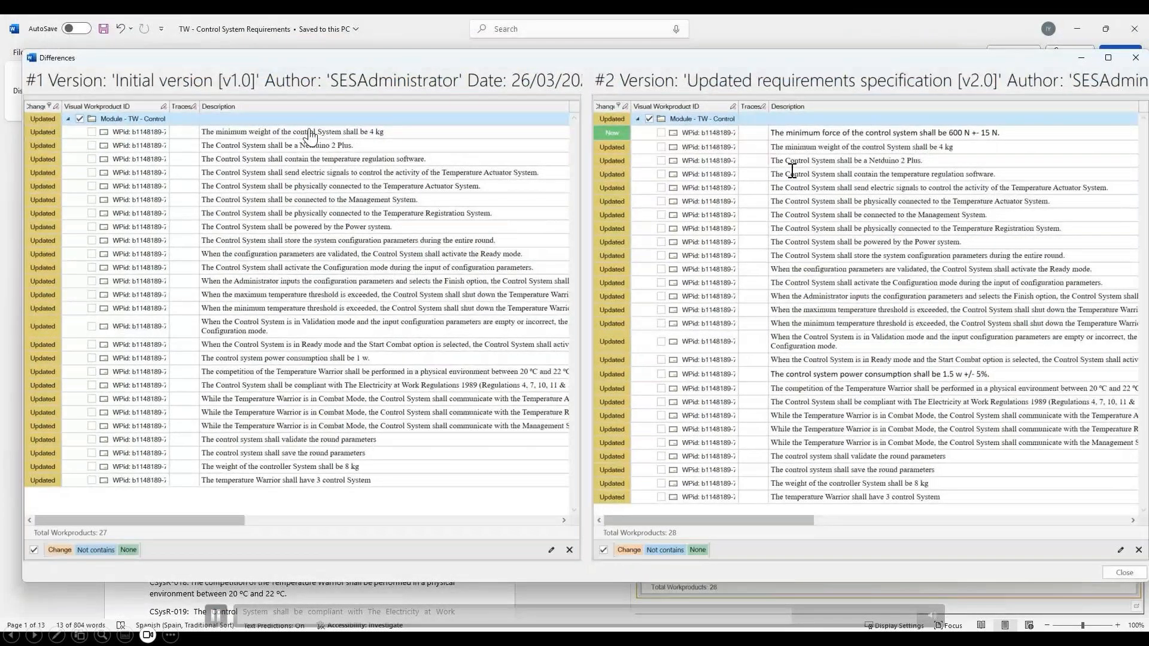
{"action": "left_click", "coordinate": [795, 133]}
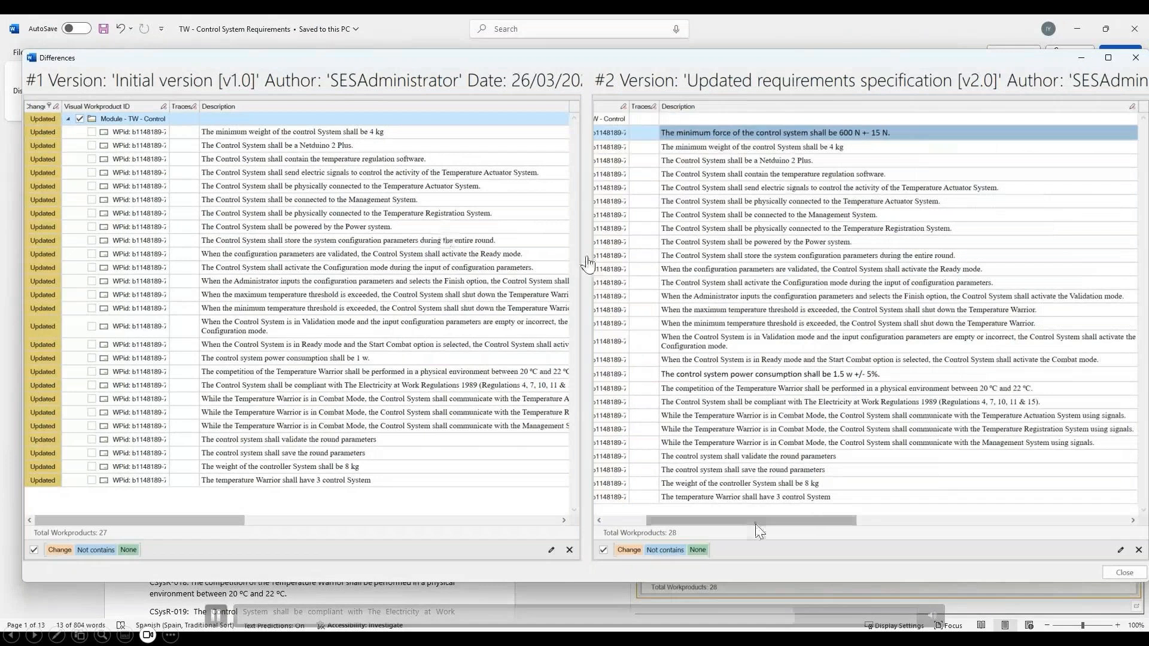
{"action": "left_click_drag", "start_coordinate": [755, 524], "coordinate": [765, 522]}
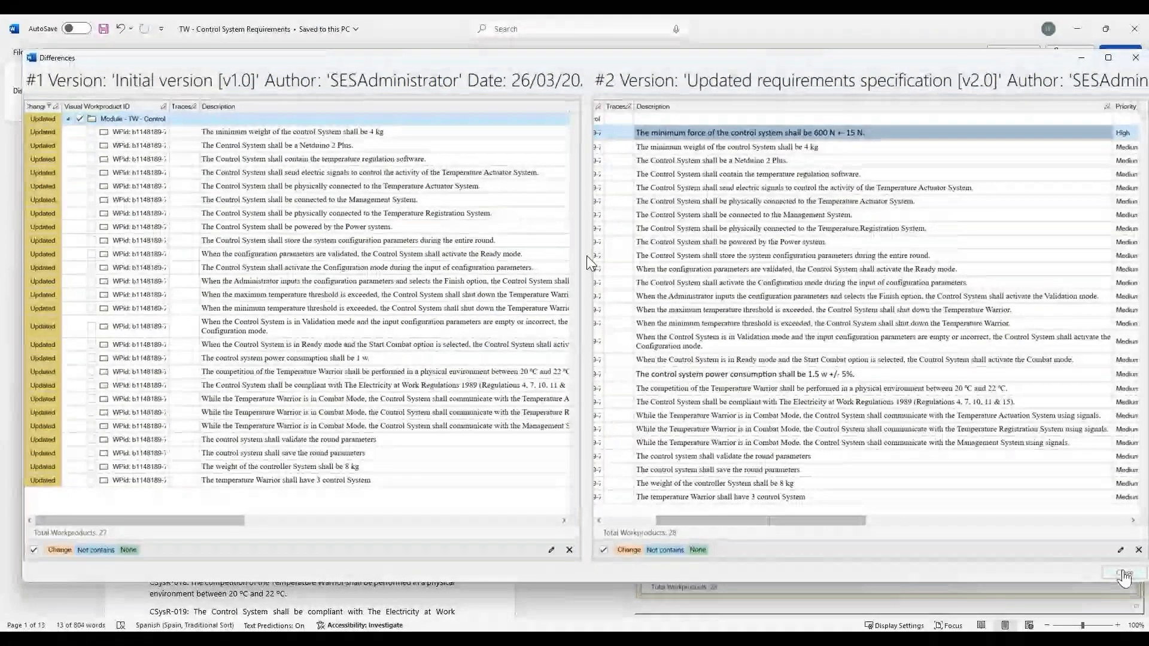
{"action": "left_click", "coordinate": [1124, 575]}
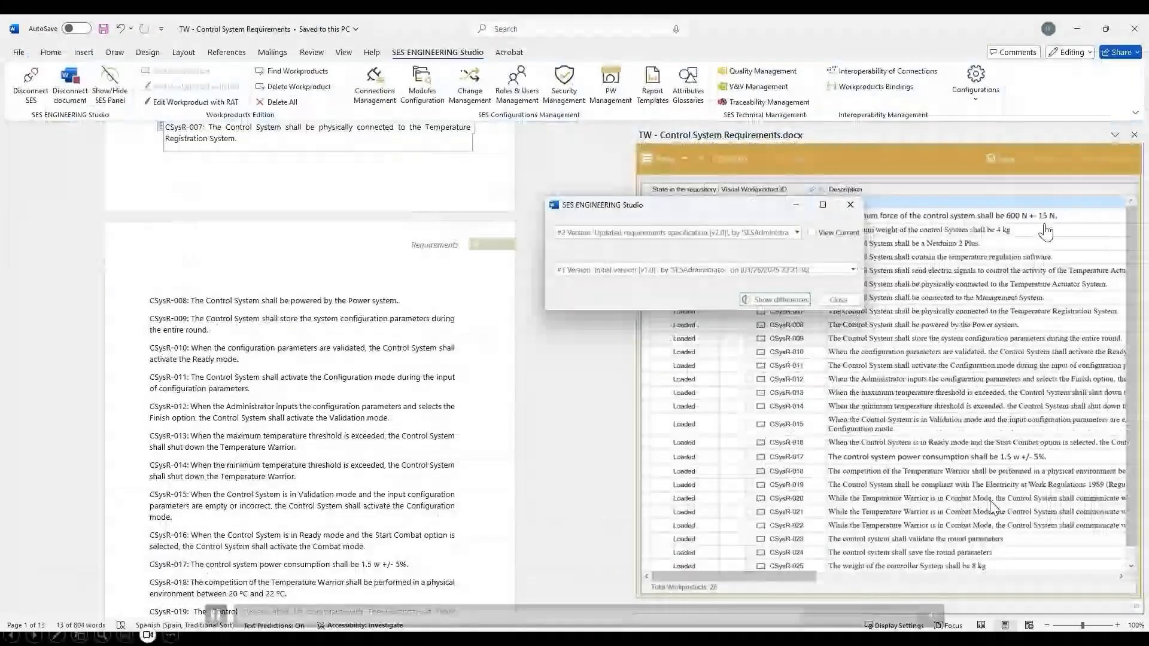
{"action": "left_click", "coordinate": [839, 301]}
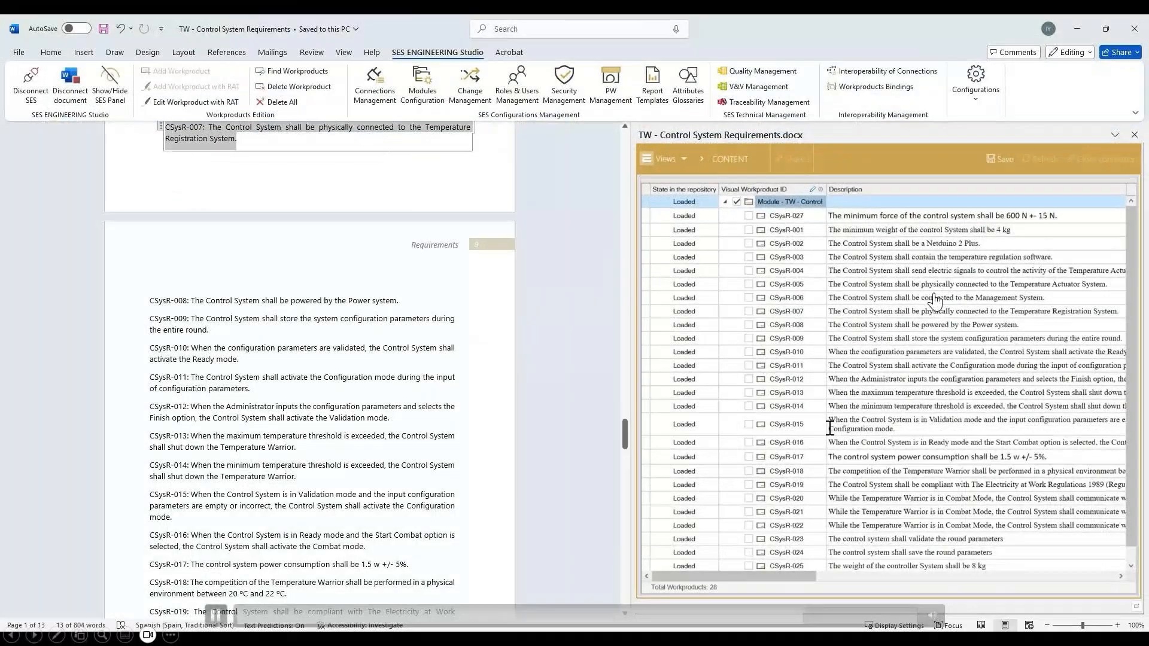
- Compare version 1 of requirement CSysR-017 with its current version, viewing the changes with markup, and close the version history
{"action": "left_click", "coordinate": [839, 457]}
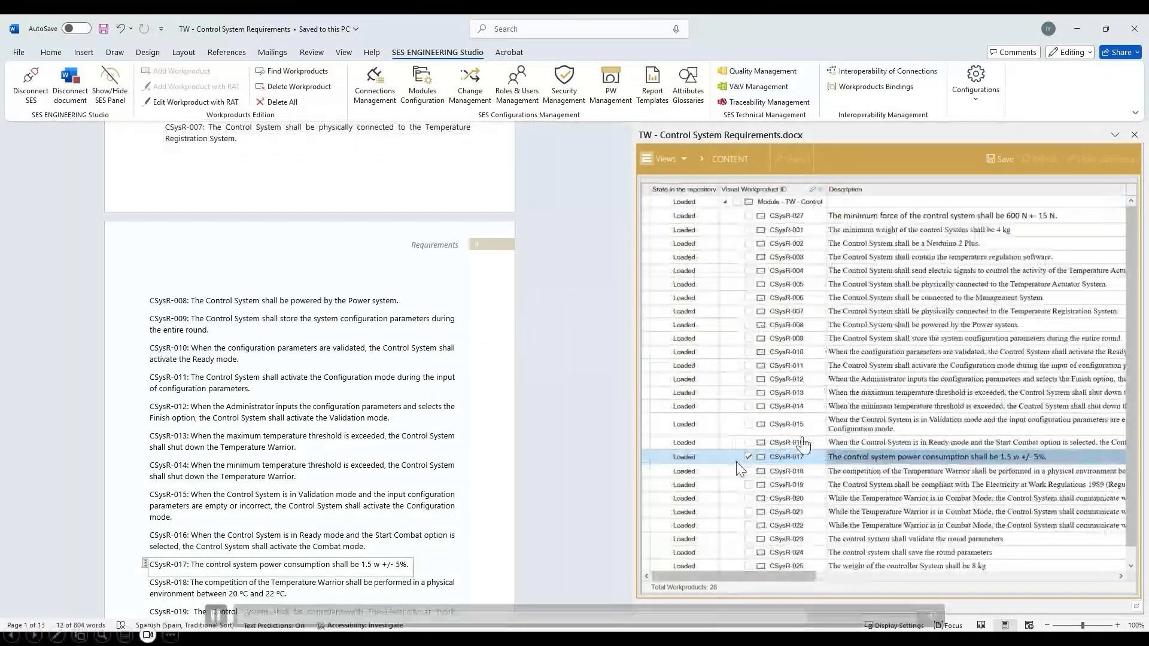
{"action": "right_click", "coordinate": [792, 455]}
{"action": "mouse_move", "coordinate": [845, 539]}
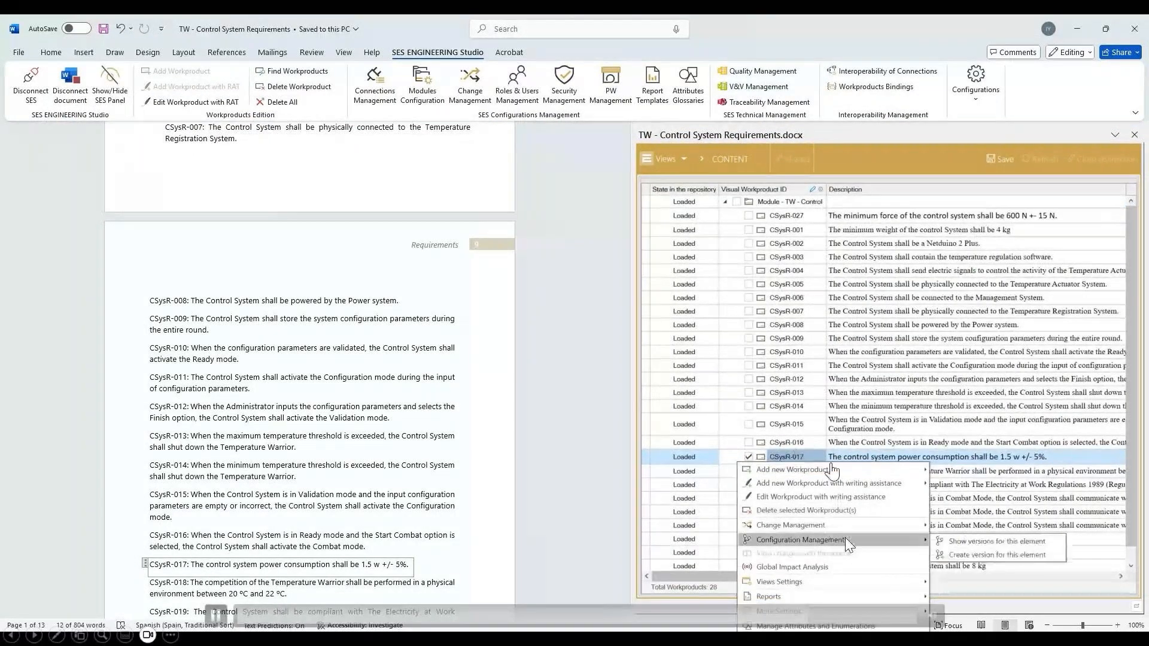
{"action": "left_click", "coordinate": [963, 544]}
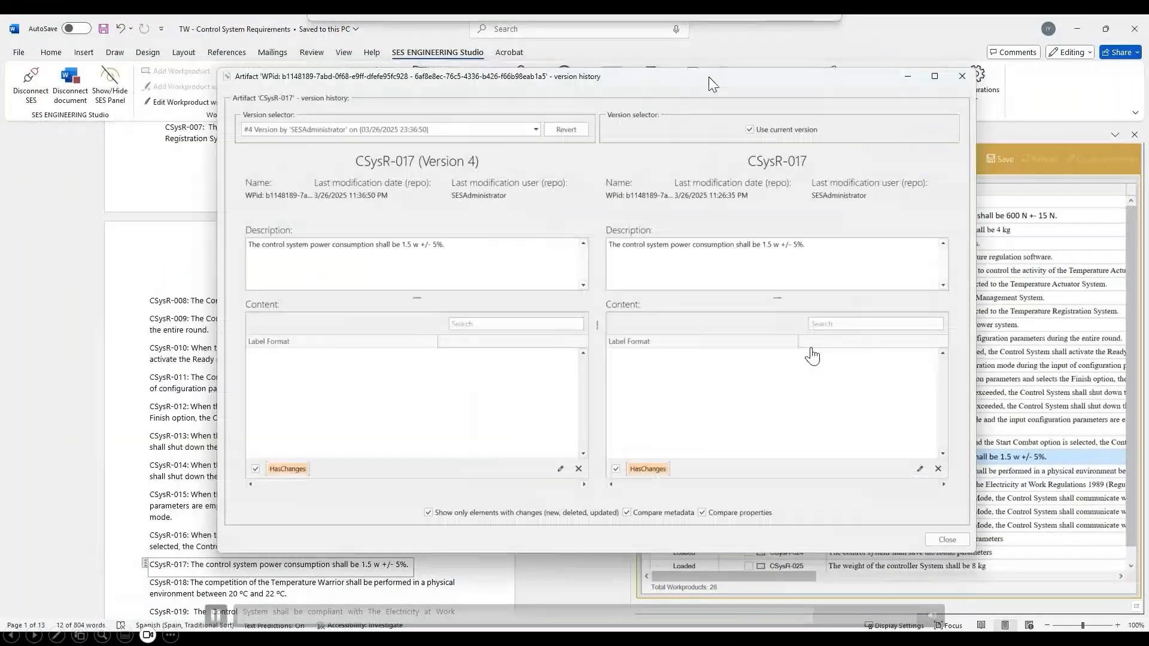
{"action": "left_click", "coordinate": [536, 130]}
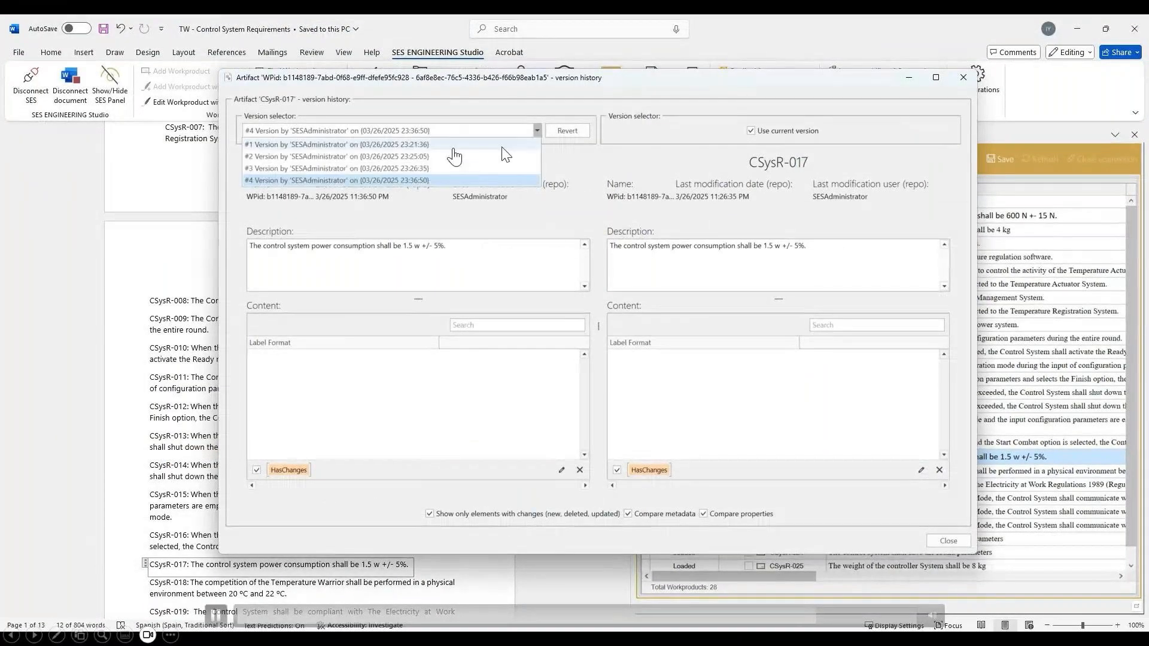
{"action": "left_click", "coordinate": [453, 150]}
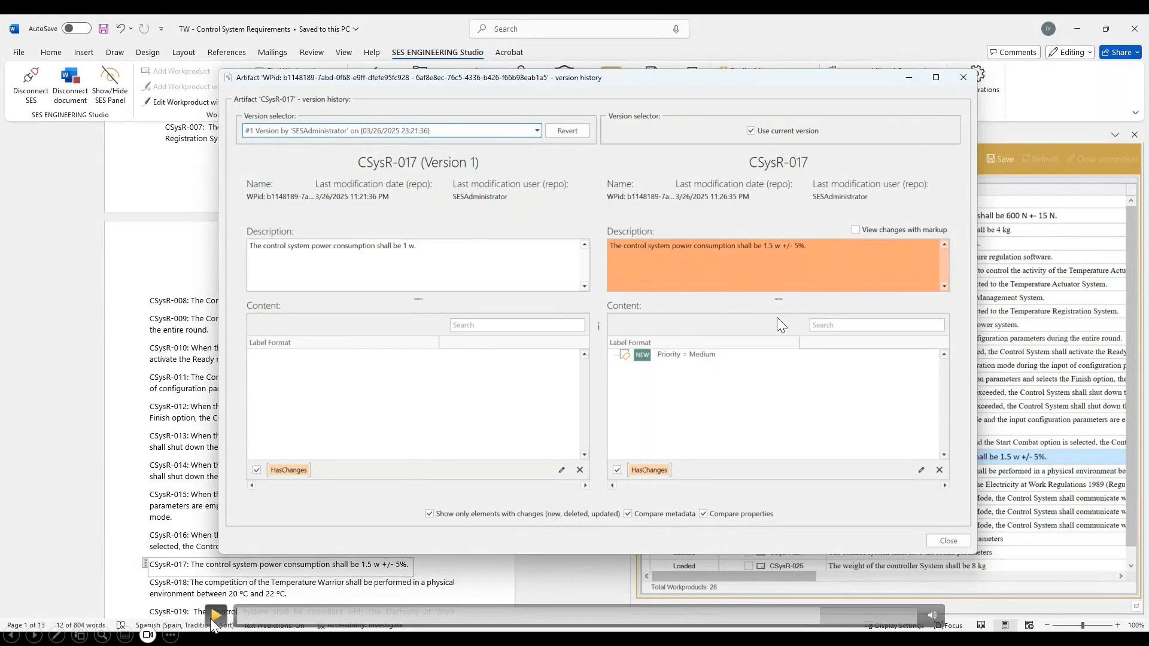
{"action": "left_click", "coordinate": [866, 226]}
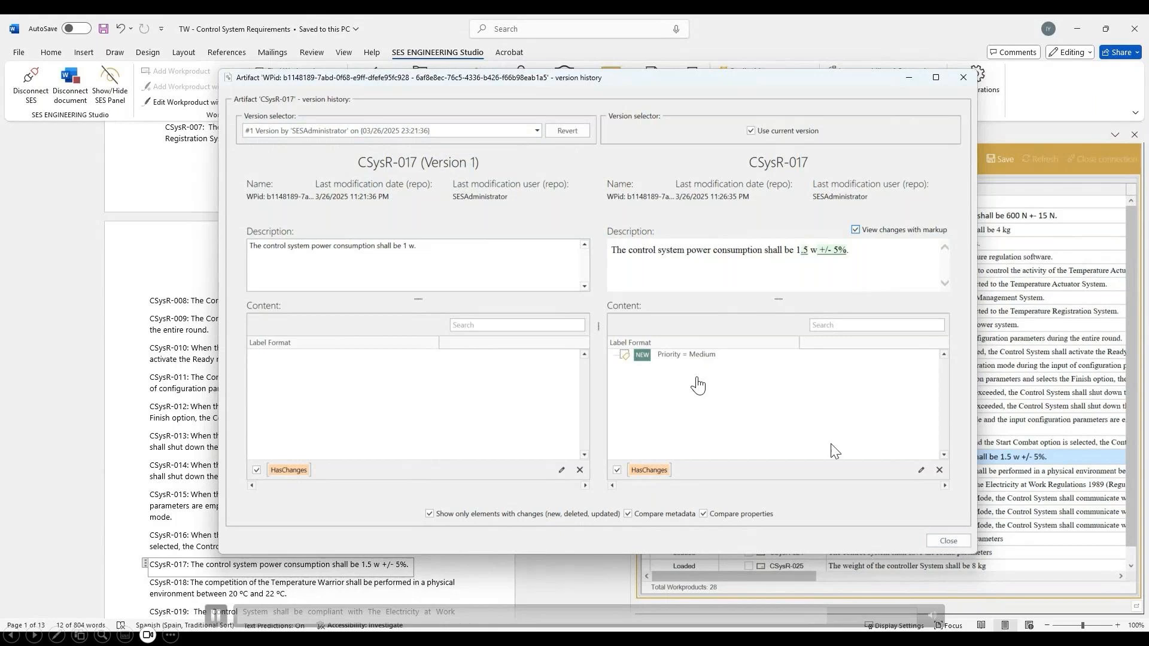
{"action": "left_click", "coordinate": [948, 541]}
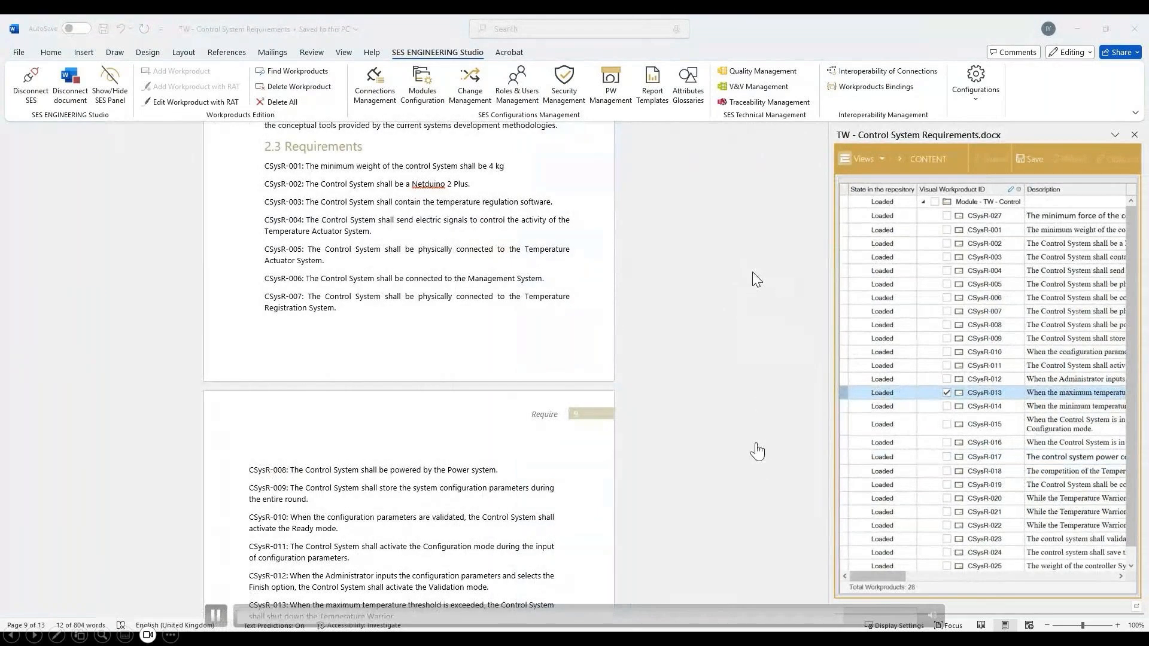
- Open Traceability Management in a wider pane and examine the module map with the trace link between the two Word modules
{"action": "left_click", "coordinate": [769, 102]}
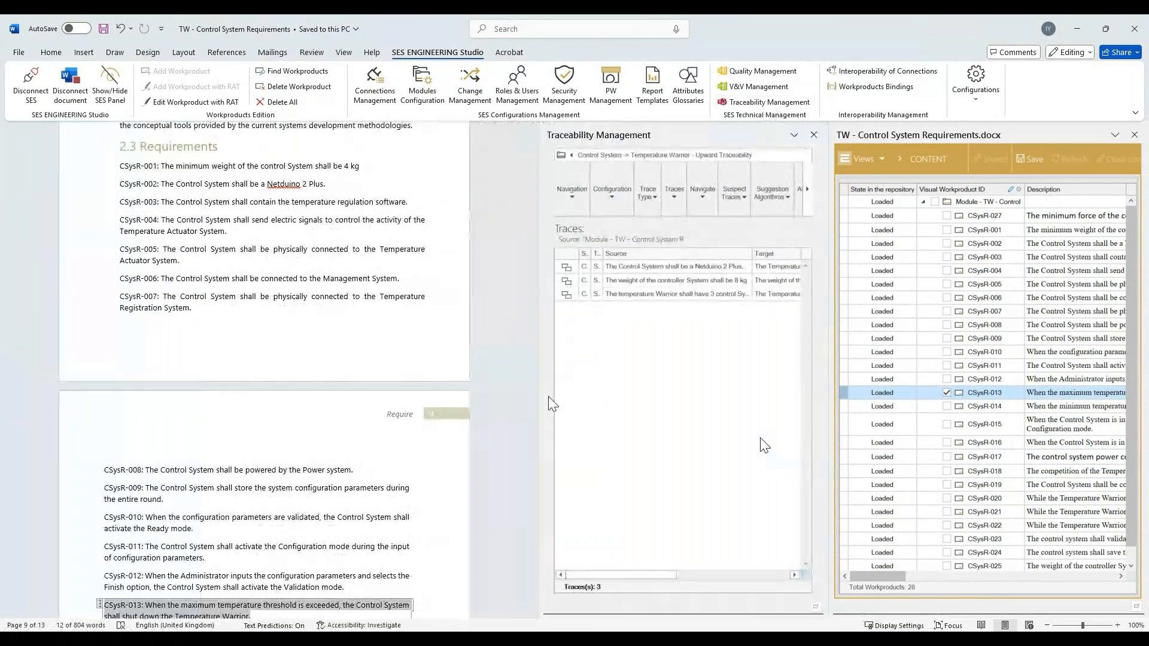
{"action": "left_click_drag", "start_coordinate": [540, 388], "coordinate": [278, 326]}
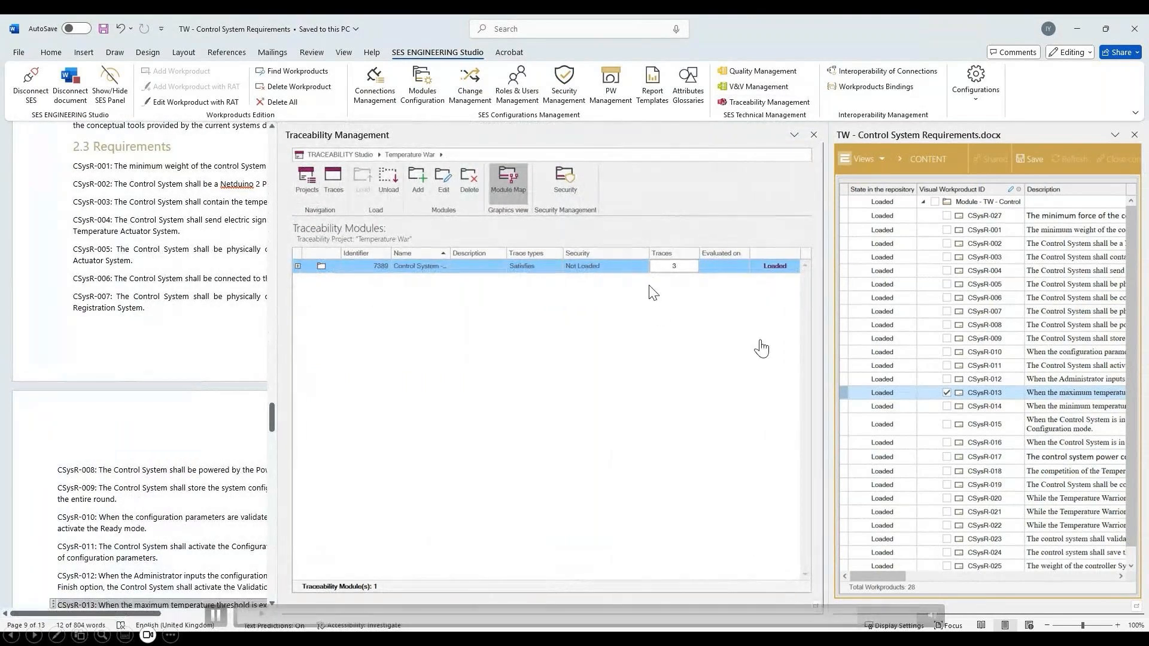
{"action": "left_click", "coordinate": [513, 198]}
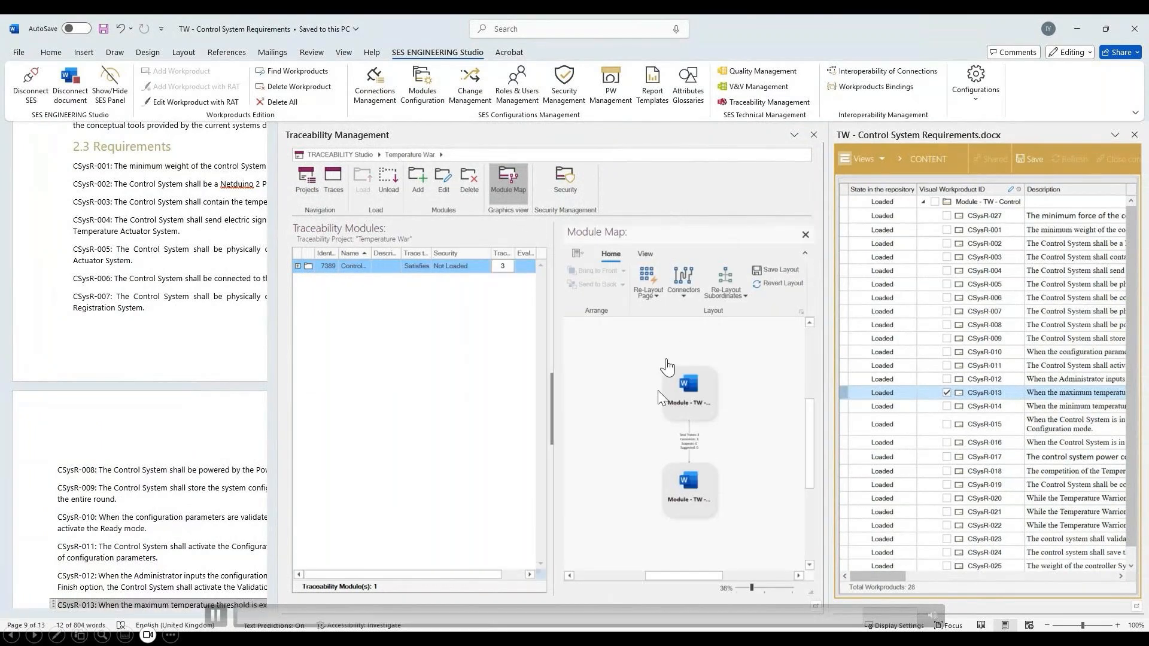
{"action": "scroll", "coordinate": [697, 498], "scroll_direction": "up", "scroll_amount": 5}
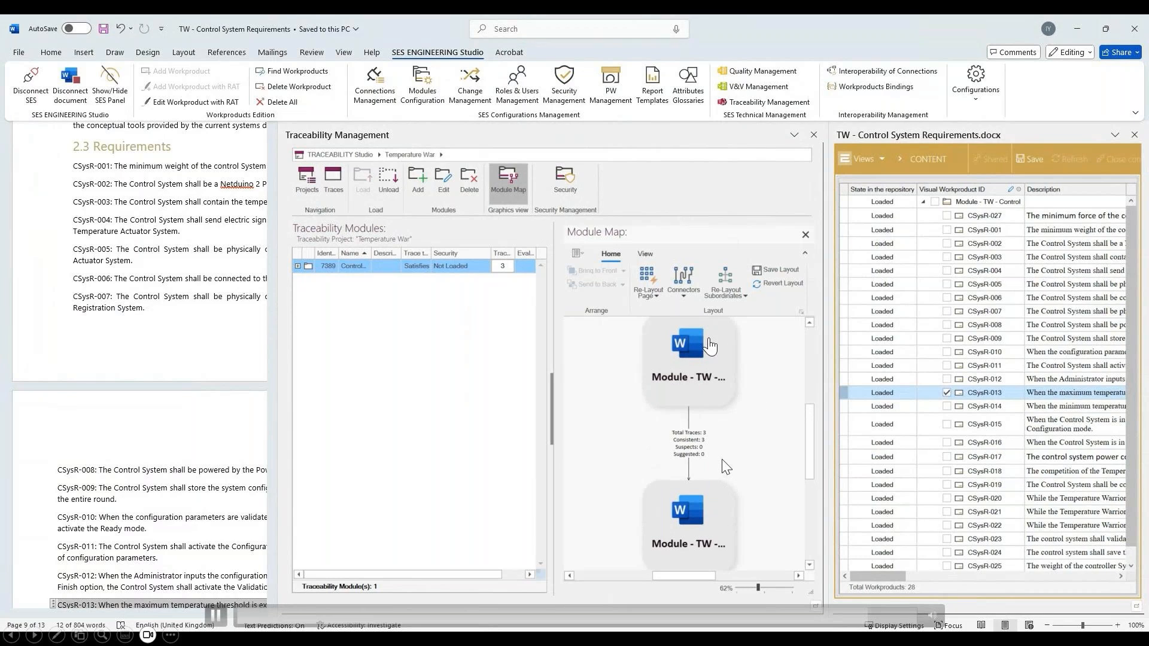
{"action": "double_click", "coordinate": [694, 446]}
{"action": "left_click", "coordinate": [728, 451]}
- Show the traces between the Control System and Temperature Warrior modules and the actions offered for the controller weight trace
{"action": "left_click", "coordinate": [334, 186]}
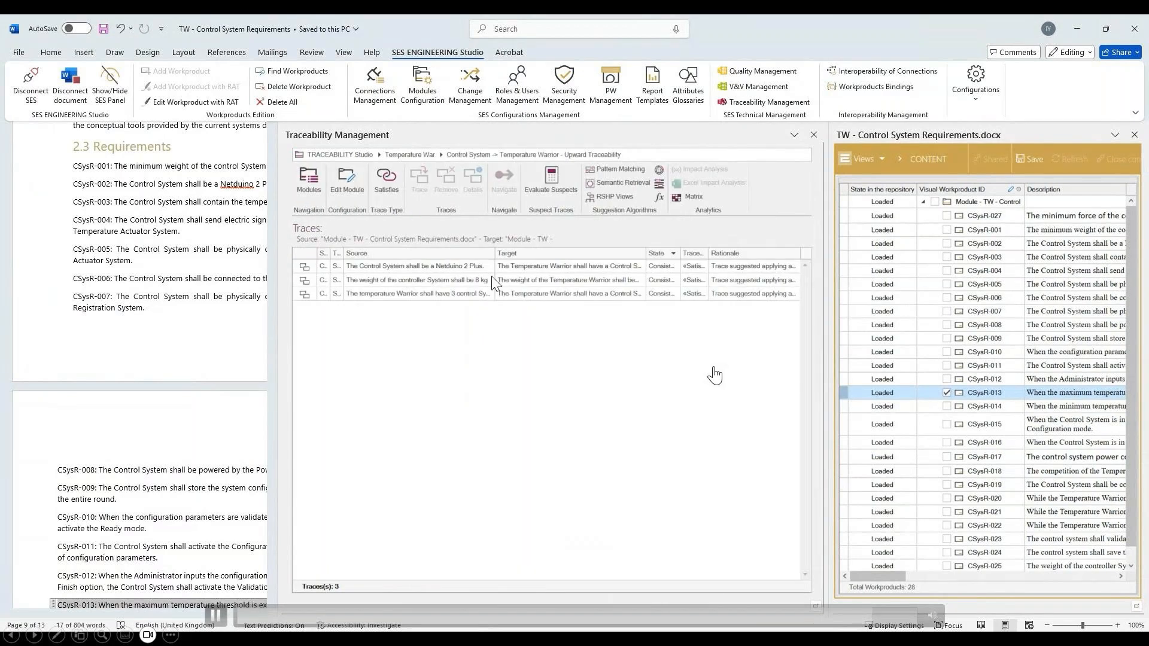
{"action": "right_click", "coordinate": [453, 280]}
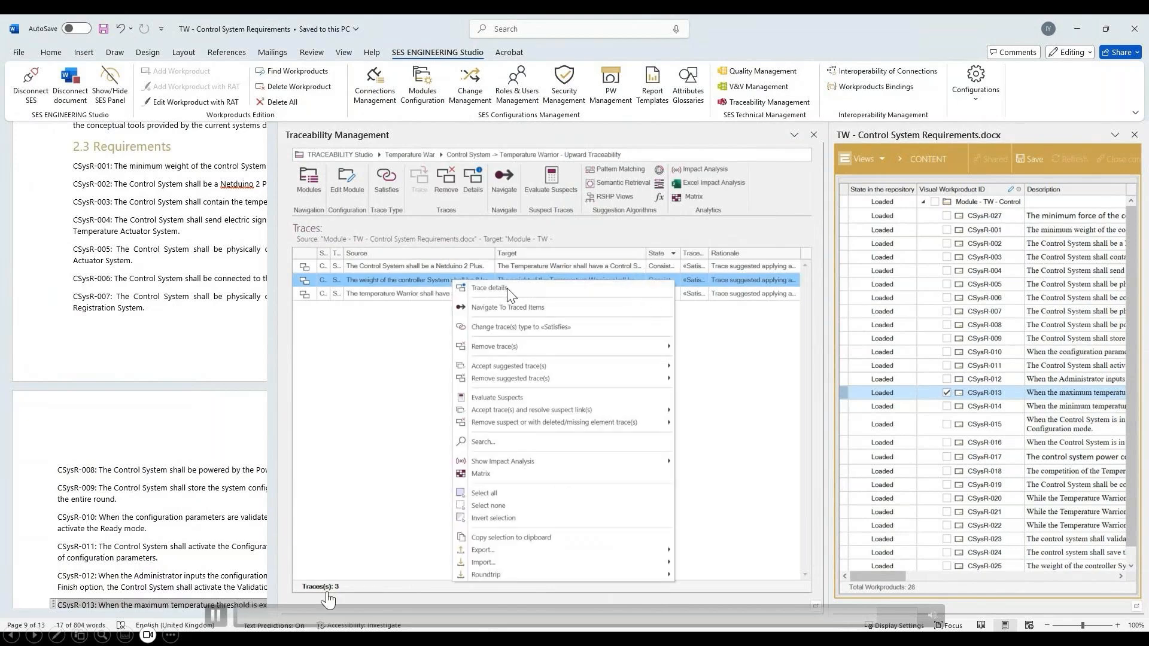
{"action": "left_click", "coordinate": [217, 615]}
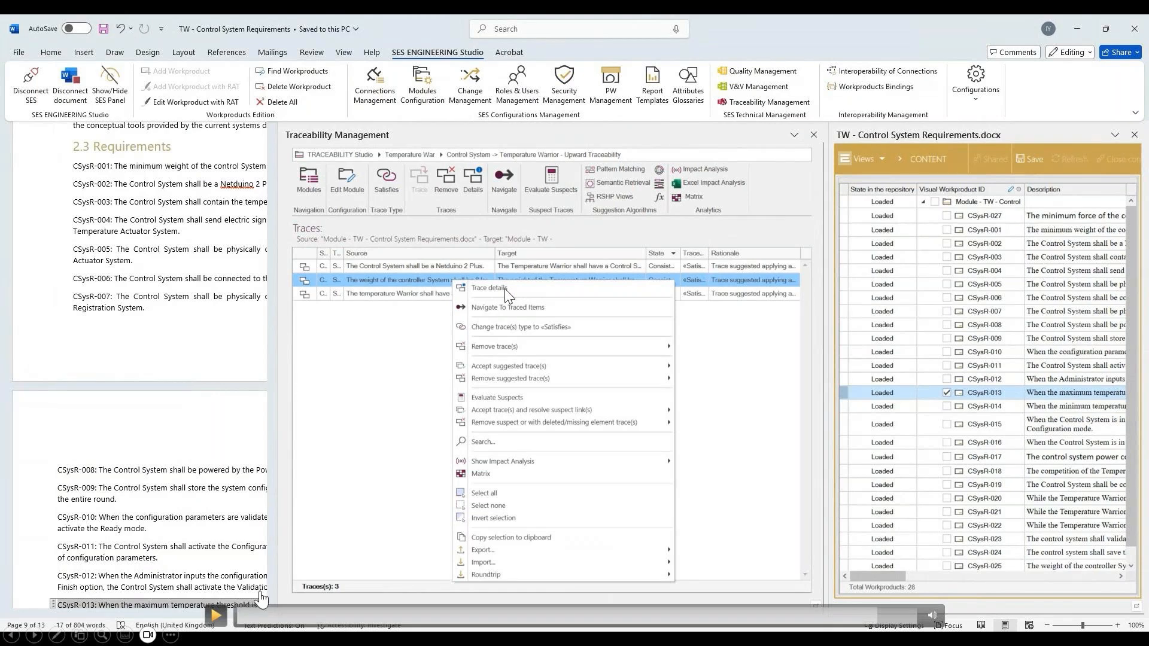
{"action": "left_click", "coordinate": [216, 615]}
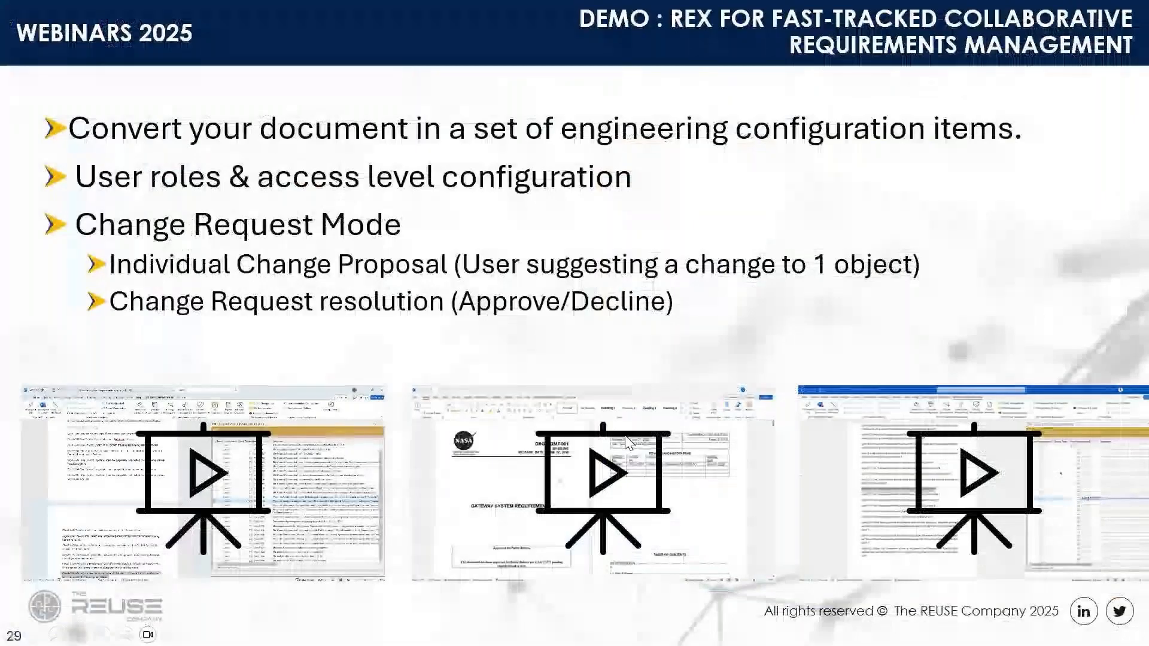
{"action": "left_click", "coordinate": [432, 567]}
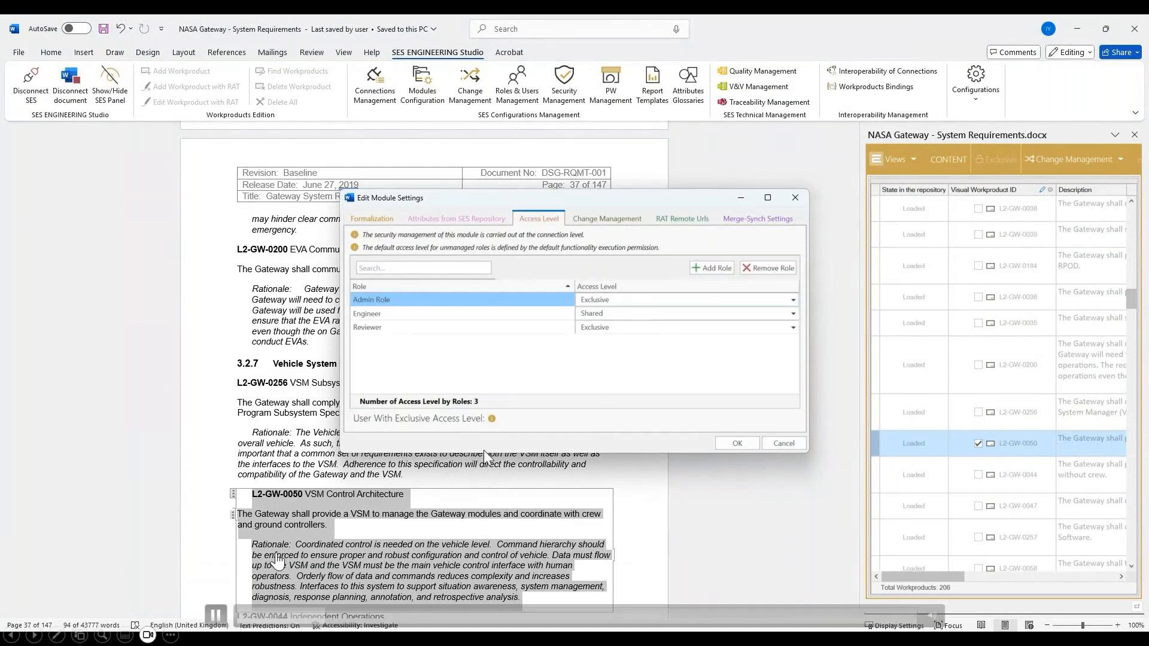
{"action": "left_click", "coordinate": [216, 615]}
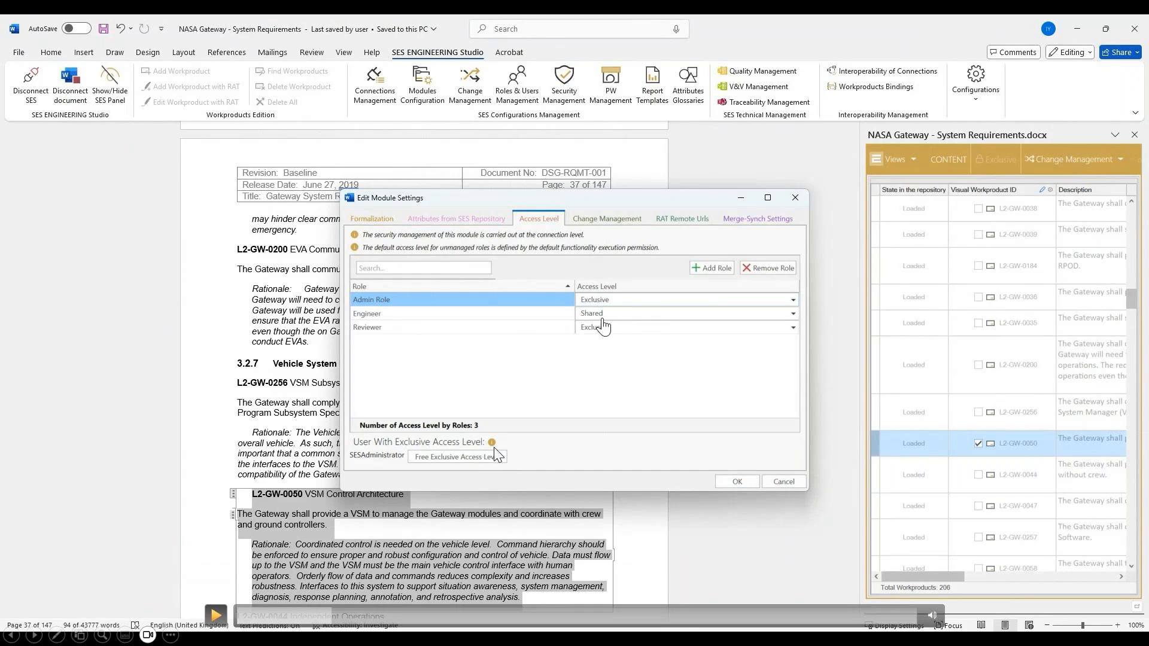
{"action": "left_click", "coordinate": [215, 617]}
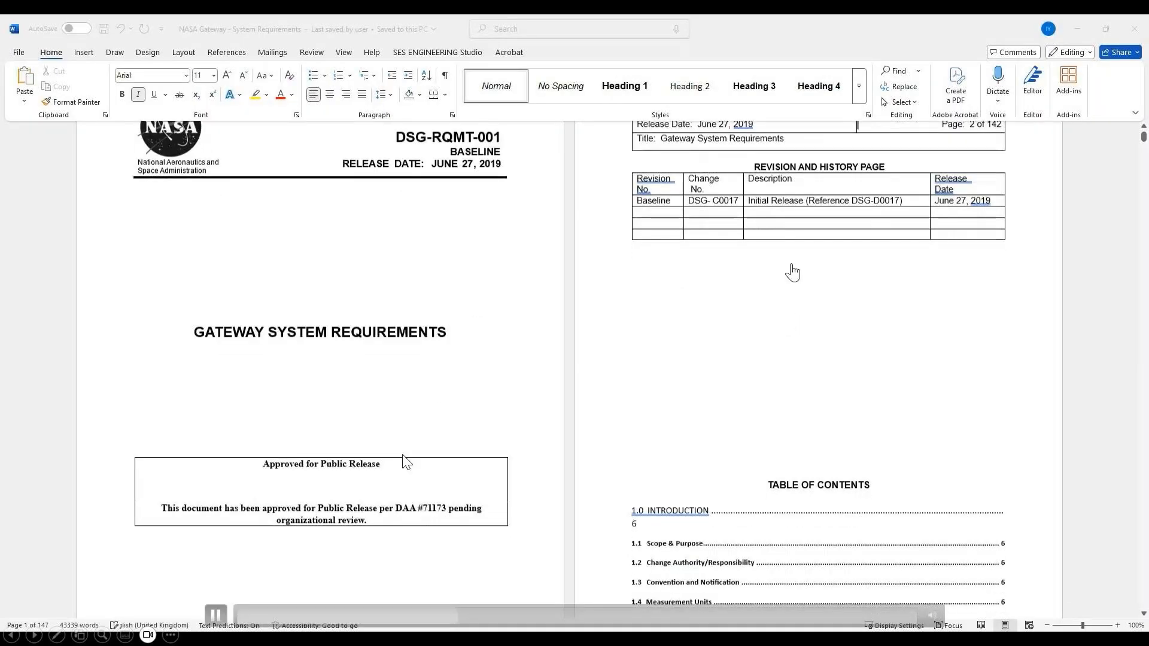
{"action": "scroll", "coordinate": [405, 461], "scroll_direction": "up", "scroll_amount": 3}
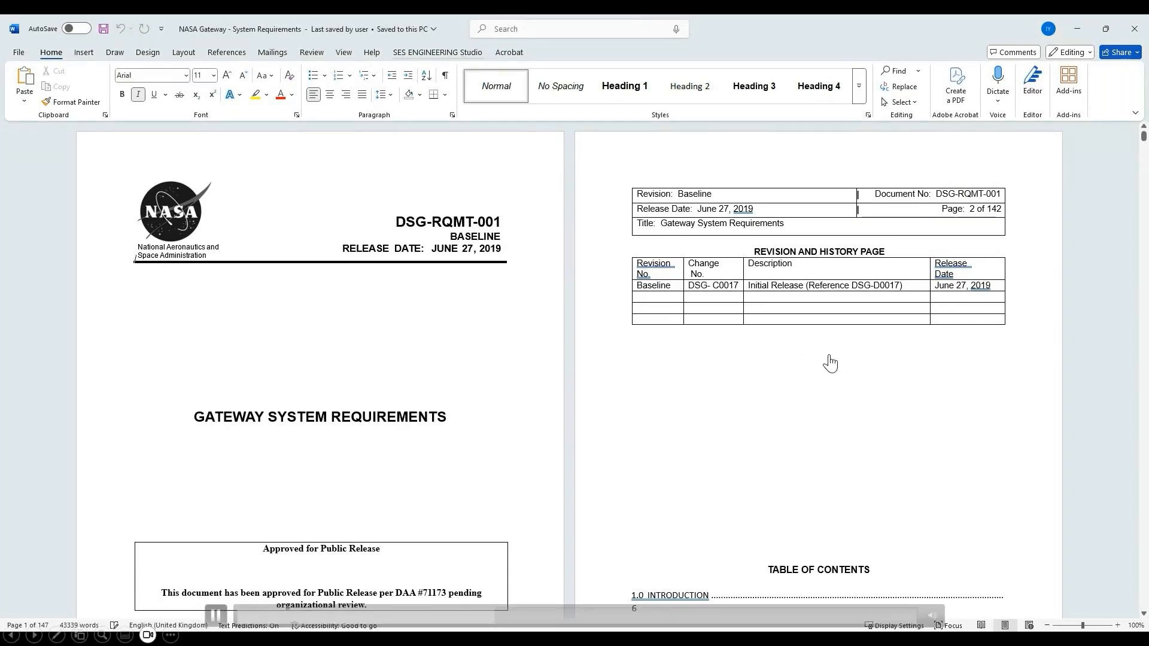
- Clear the authentication configuration of SES ENGINEERING Studio in the NASA Gateway requirements document
{"action": "left_click", "coordinate": [437, 52]}
{"action": "left_click", "coordinate": [970, 90]}
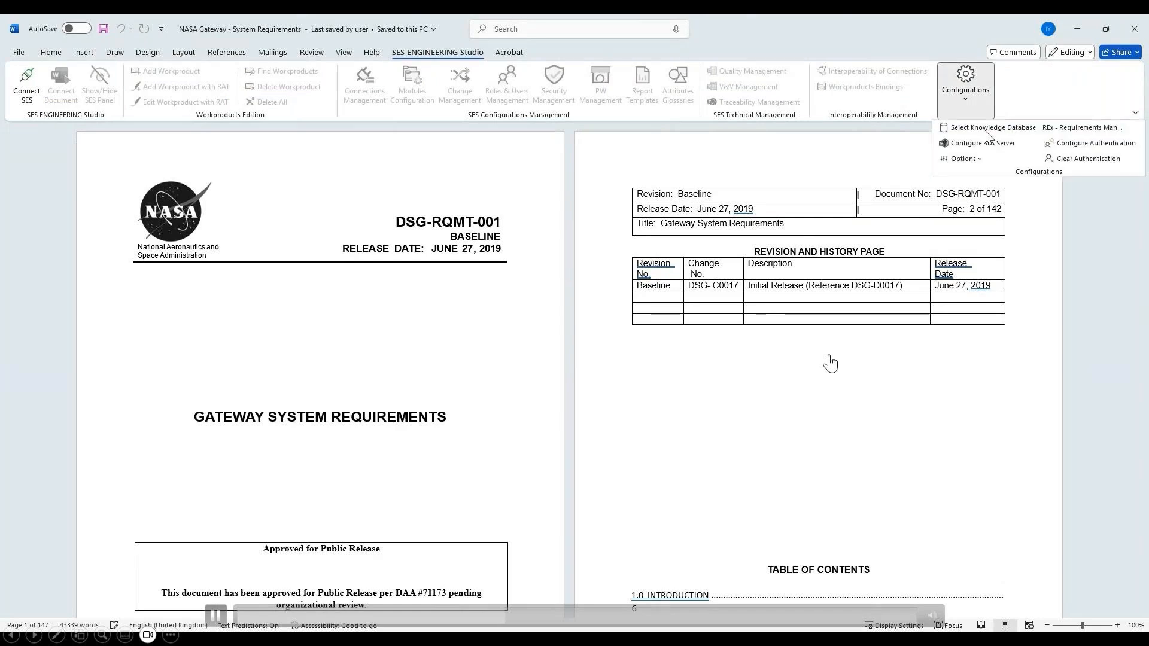
{"action": "left_click", "coordinate": [1089, 158]}
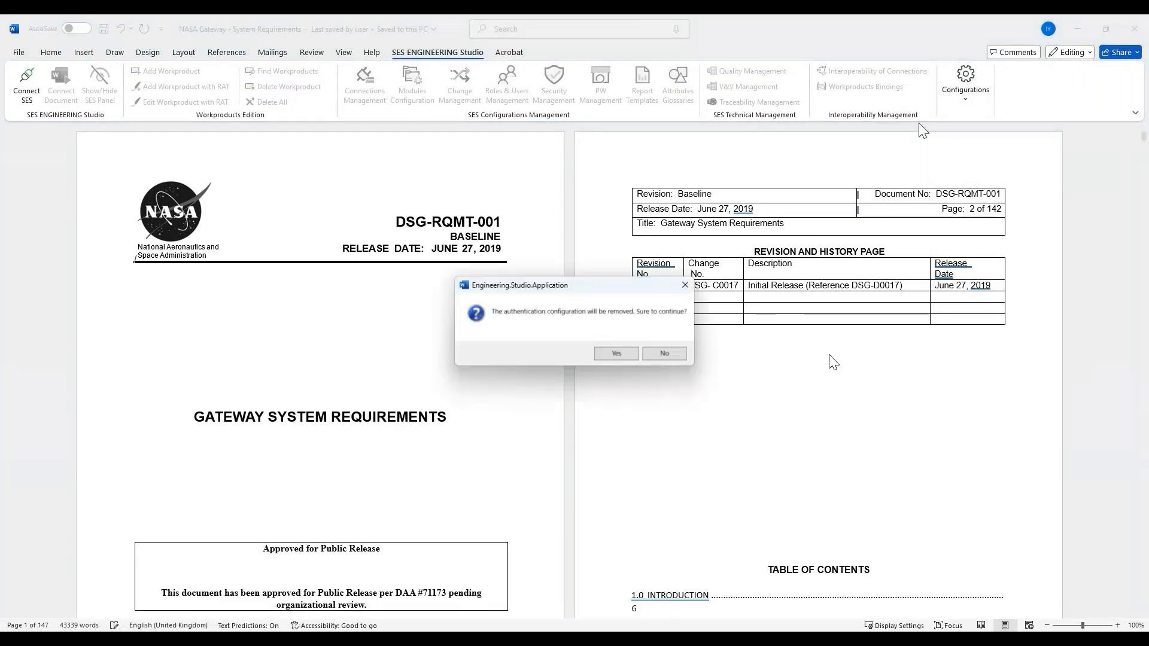
{"action": "left_click", "coordinate": [616, 353]}
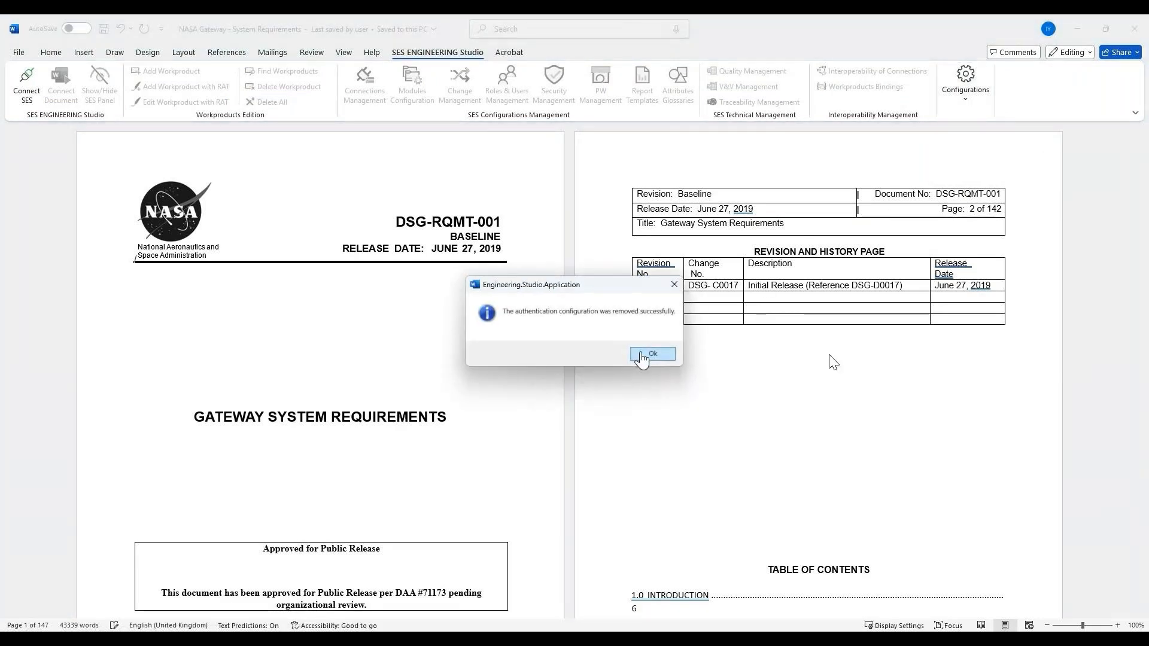
{"action": "left_click", "coordinate": [643, 355]}
- Configure Source Authentication with the user SESAdministrator and the account password, and connect the document to SES
{"action": "left_click", "coordinate": [962, 94]}
{"action": "left_click", "coordinate": [1085, 146]}
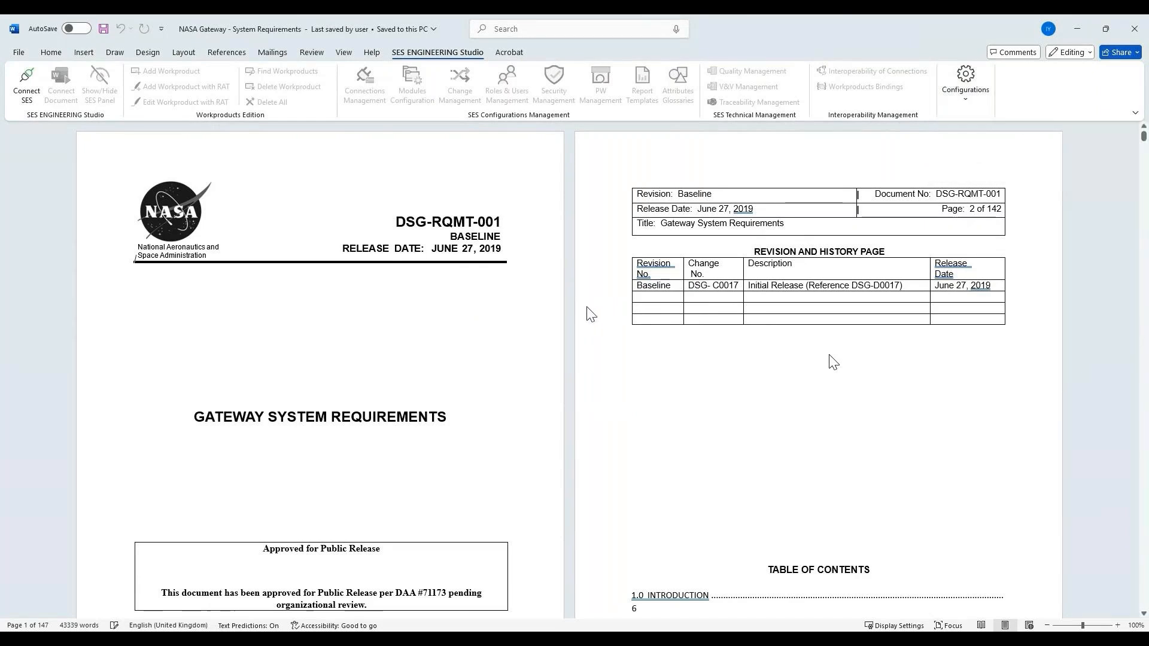
{"action": "left_click", "coordinate": [559, 304]}
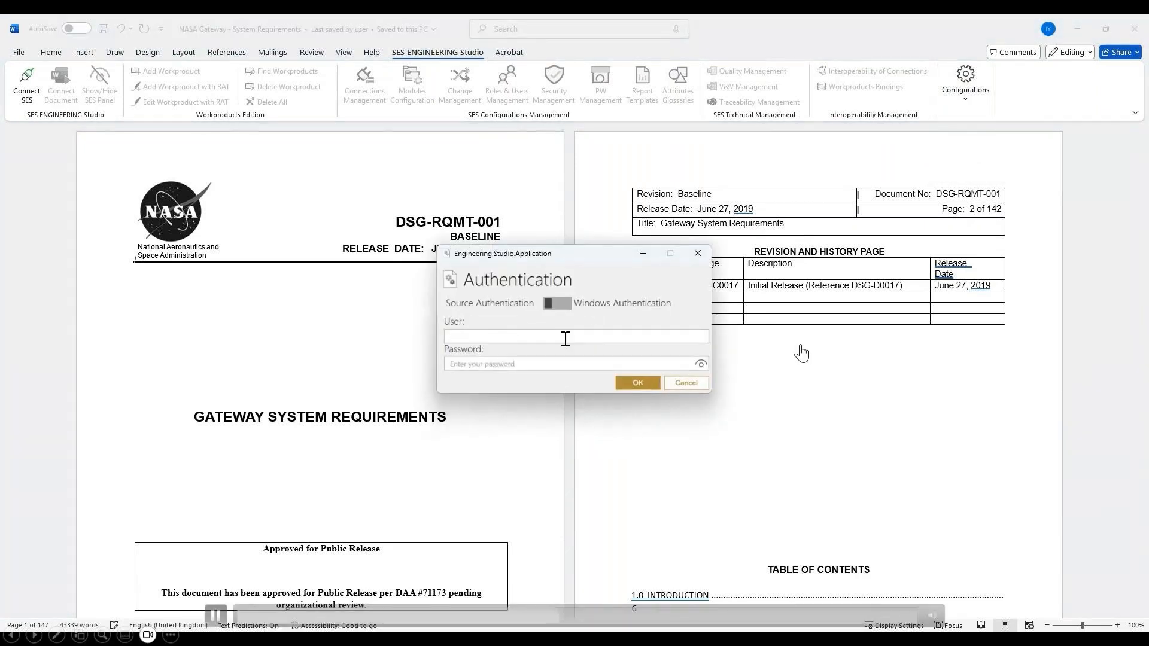
{"action": "left_click", "coordinate": [566, 339]}
{"action": "type", "text": "SESAdministrator"}
{"action": "key", "text": "Tab"}
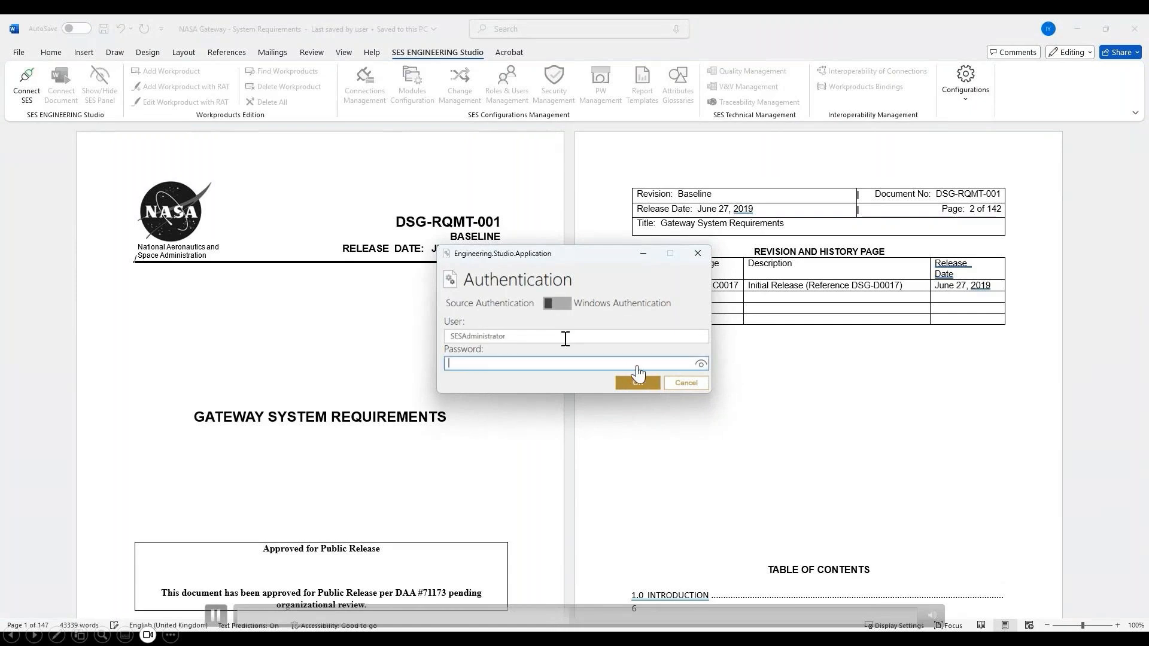
{"action": "type", "text": "*******"}
{"action": "left_click", "coordinate": [627, 380]}
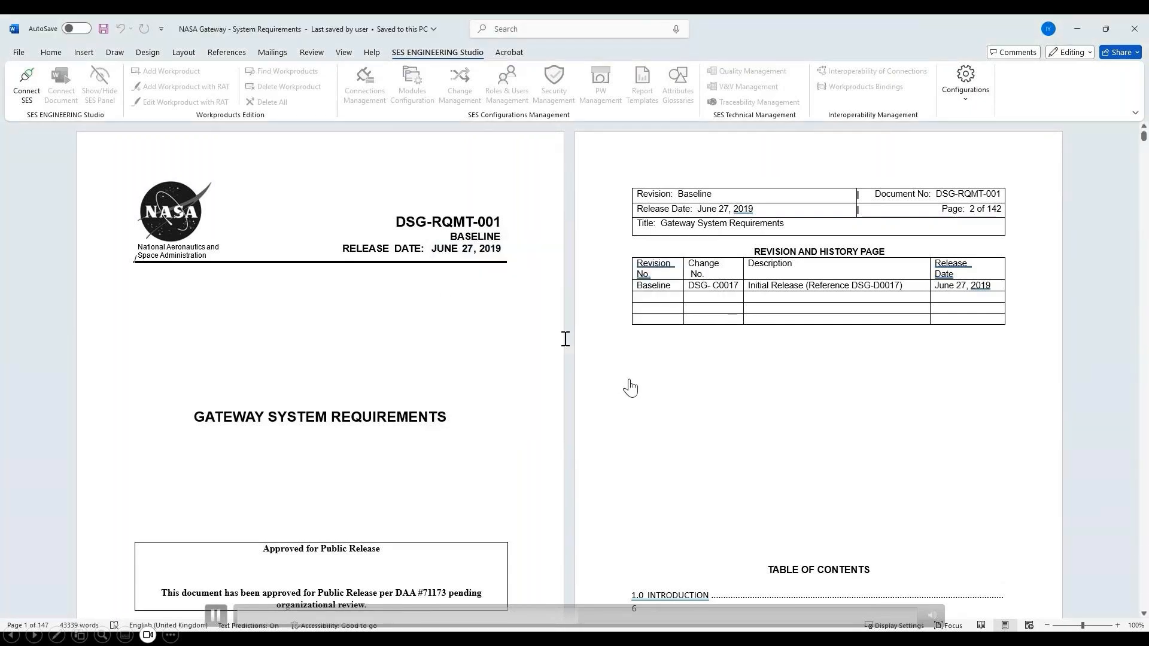
{"action": "left_click", "coordinate": [15, 99]}
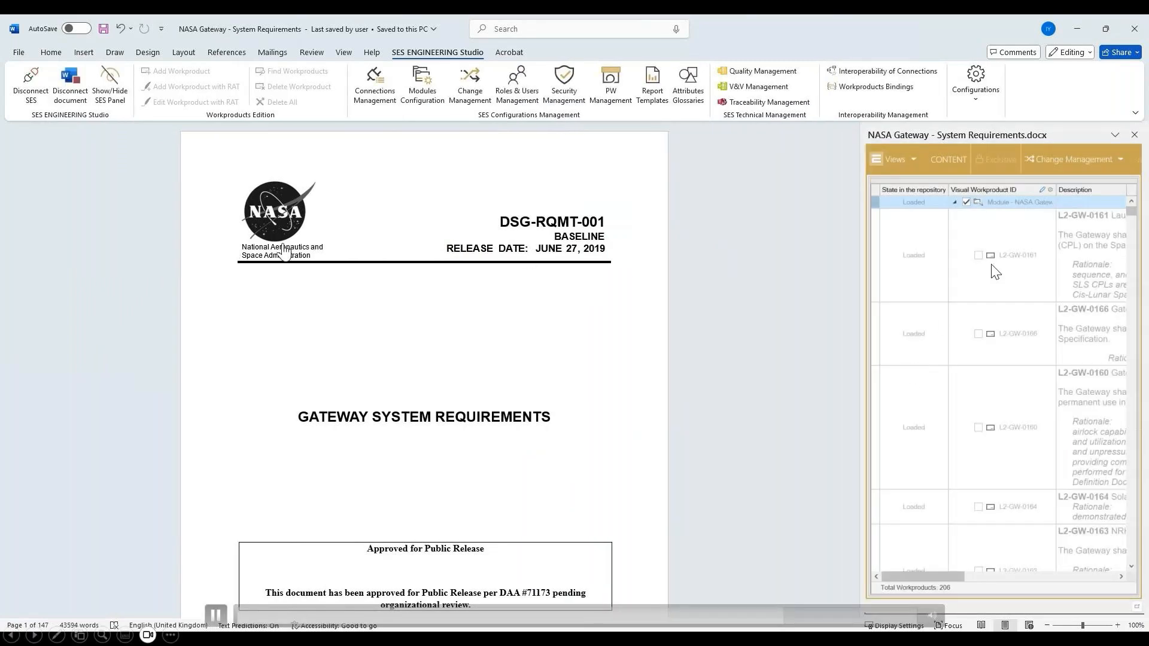
- Locate requirements L2-GW-0007 and L2-GW-0020 in the document through the module's workproduct list
{"action": "left_click", "coordinate": [995, 271]}
{"action": "scroll", "coordinate": [1018, 383], "scroll_direction": "down", "scroll_amount": 3}
{"action": "left_click", "coordinate": [1061, 440]}
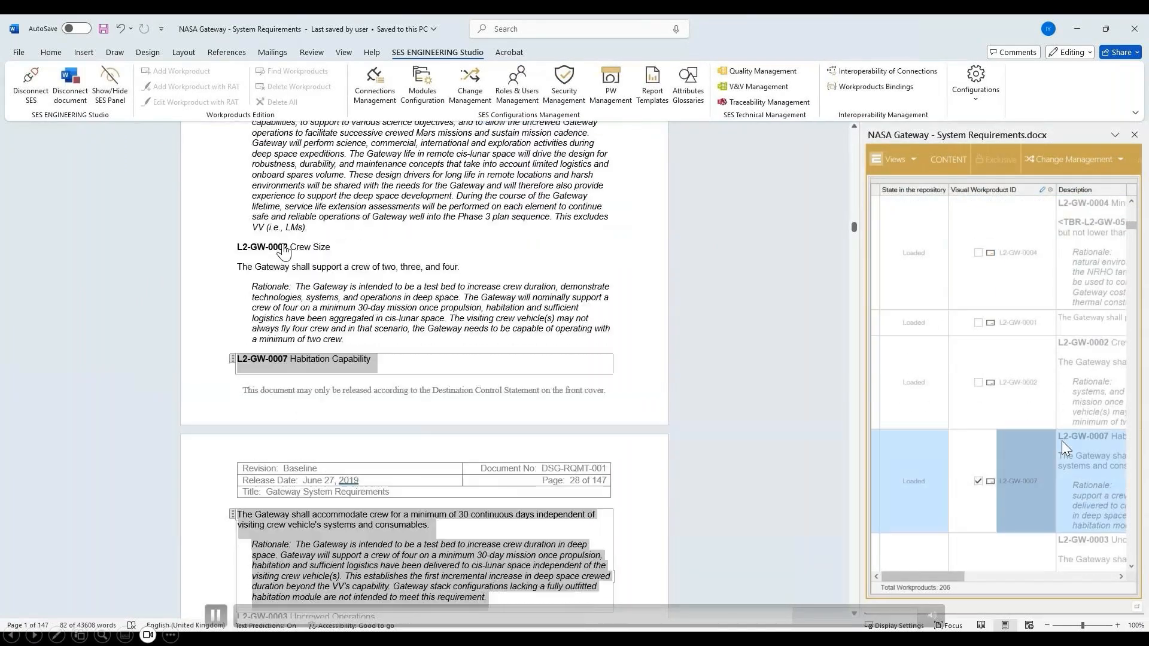
{"action": "scroll", "coordinate": [1062, 441], "scroll_direction": "down", "scroll_amount": 10}
{"action": "left_click", "coordinate": [1035, 410]}
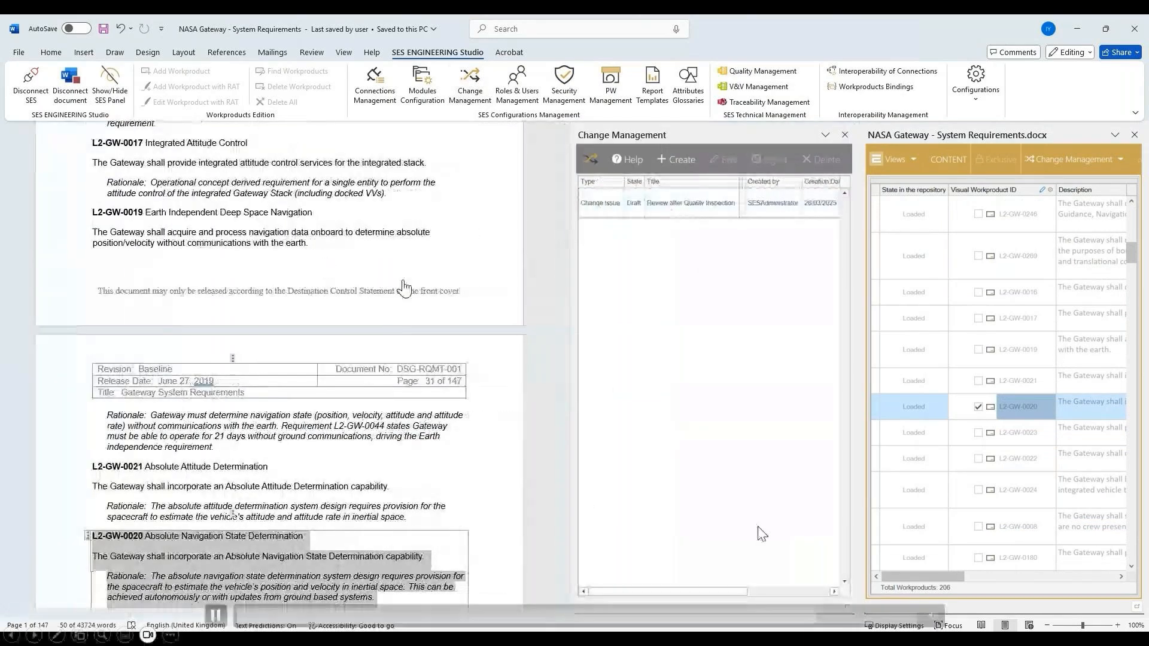
- In Change Management, open the draft change issue "Review after Quality Inspection", set its state to Start and save it
{"action": "left_click_drag", "start_coordinate": [725, 591], "coordinate": [712, 419]}
{"action": "left_click", "coordinate": [713, 210]}
{"action": "right_click", "coordinate": [713, 208]}
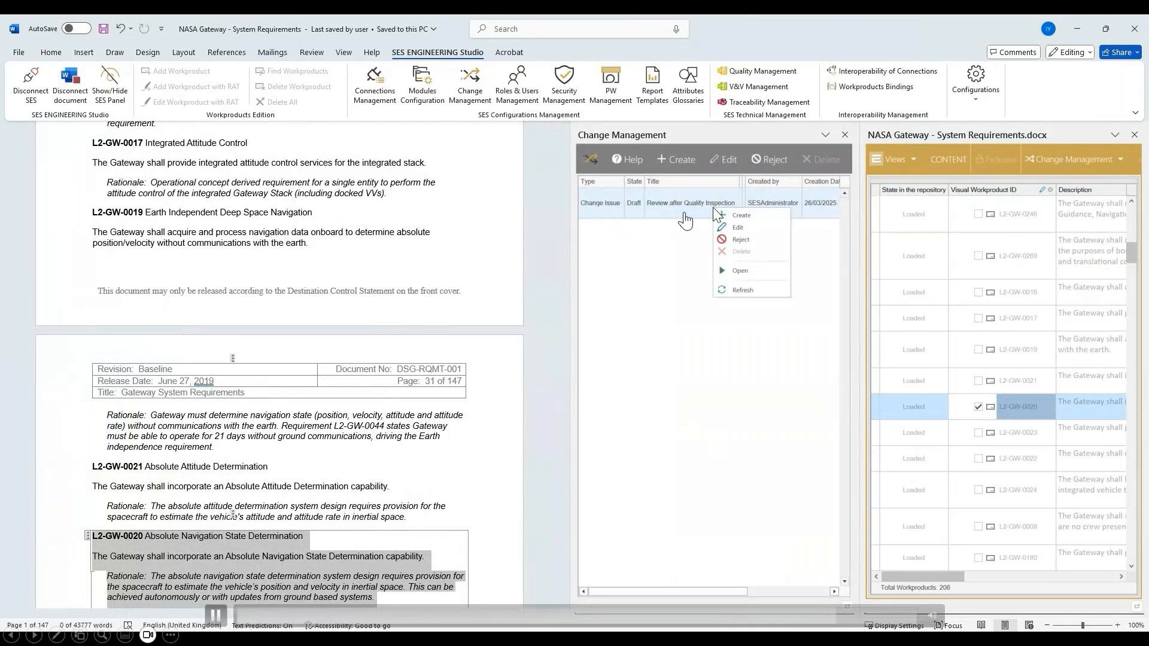
{"action": "left_click", "coordinate": [738, 271]}
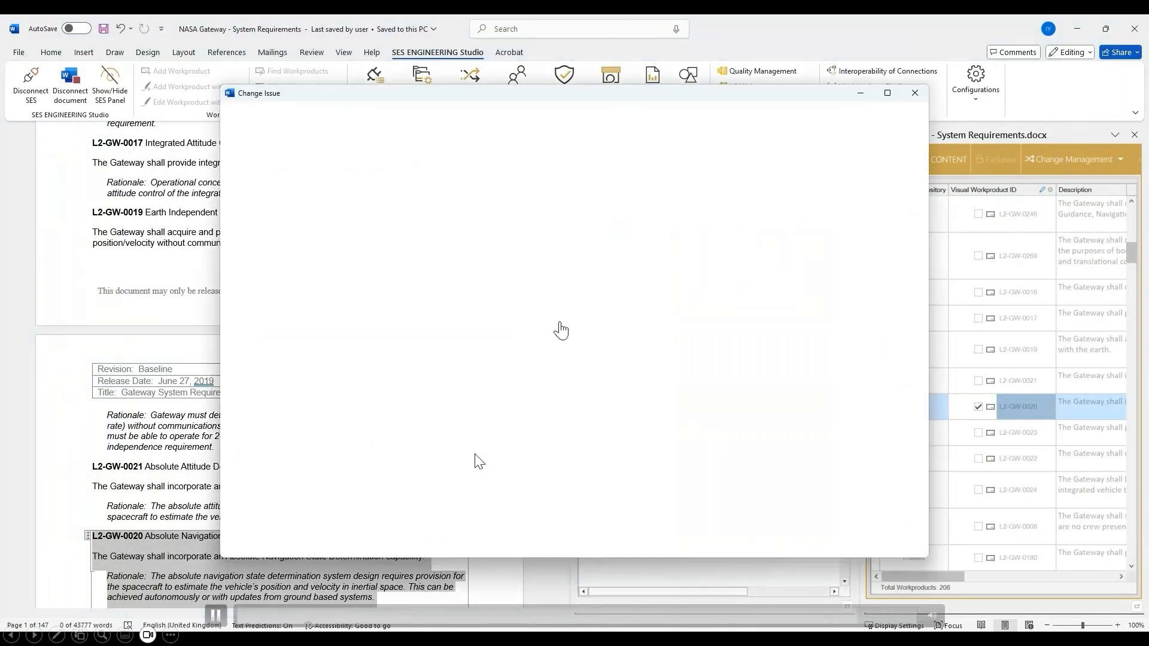
{"action": "left_click", "coordinate": [246, 548]}
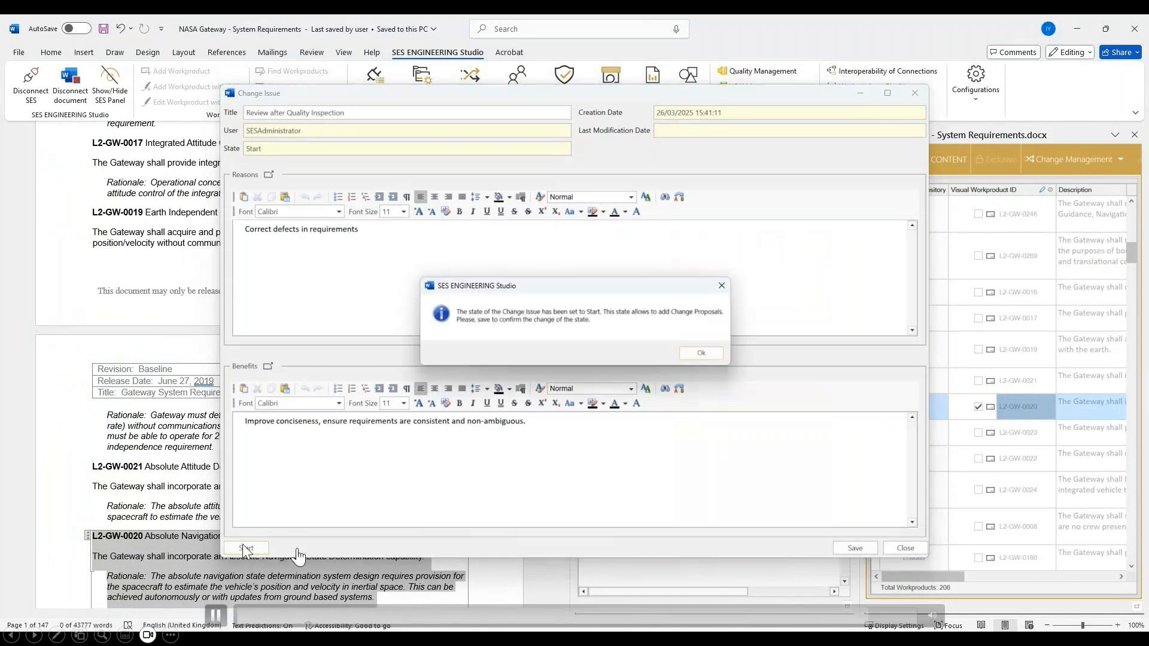
{"action": "left_click", "coordinate": [697, 352]}
{"action": "left_click", "coordinate": [853, 548]}
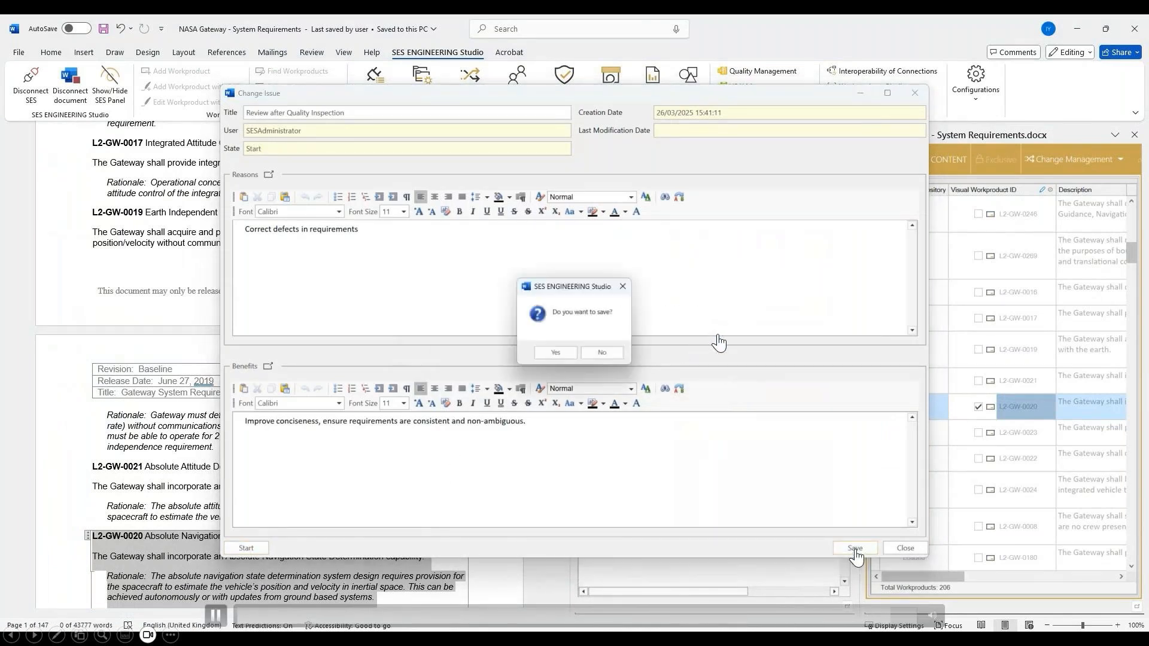
{"action": "left_click", "coordinate": [556, 354]}
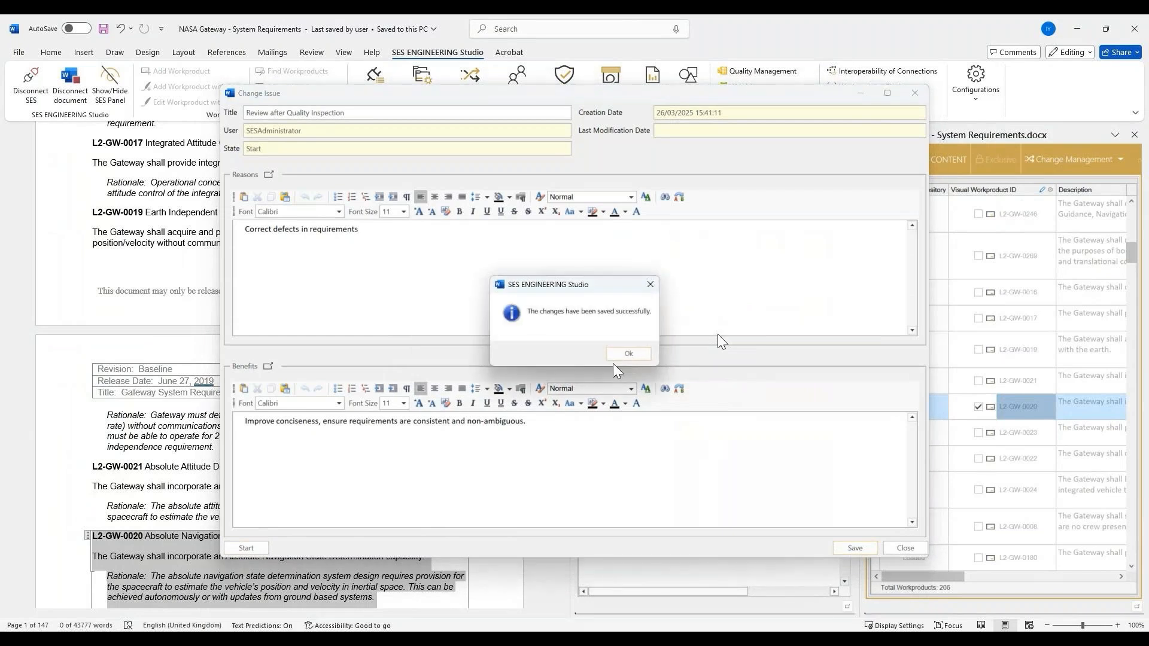
{"action": "left_click", "coordinate": [623, 355]}
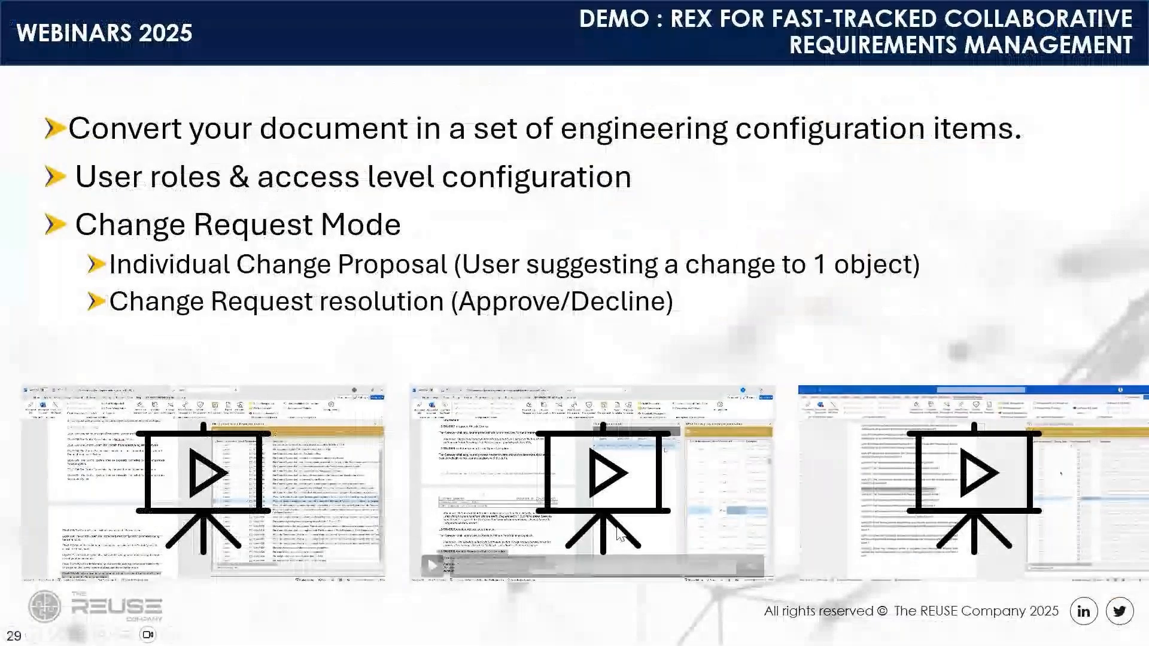
{"action": "mouse_move", "coordinate": [825, 565]}
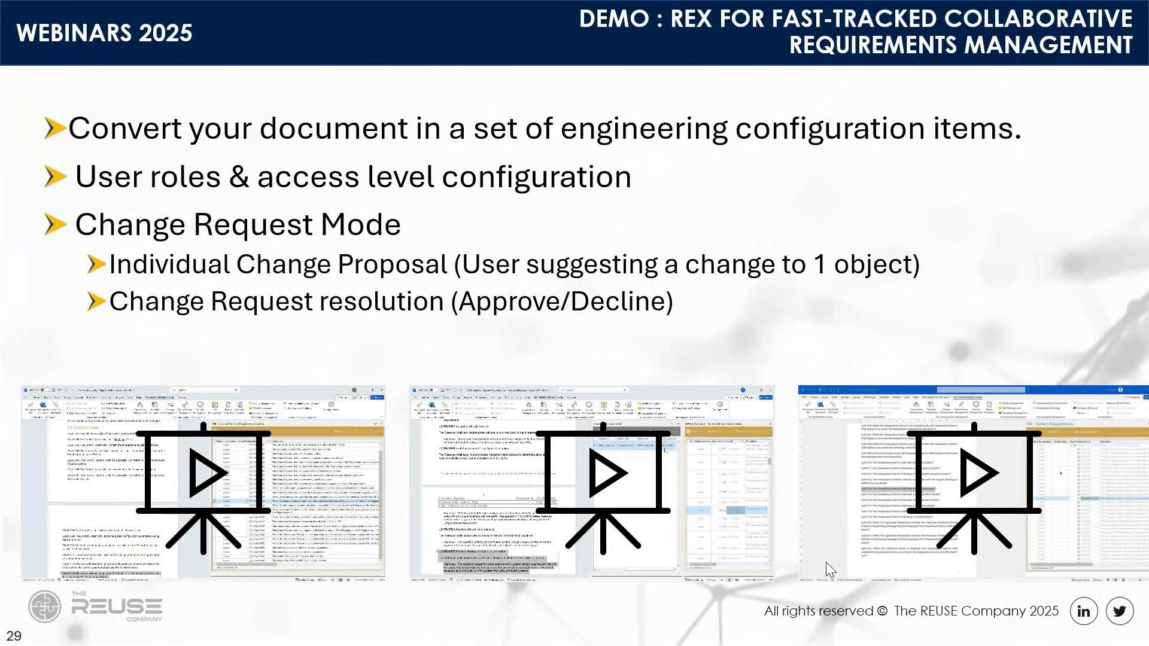
{"action": "left_click", "coordinate": [826, 565]}
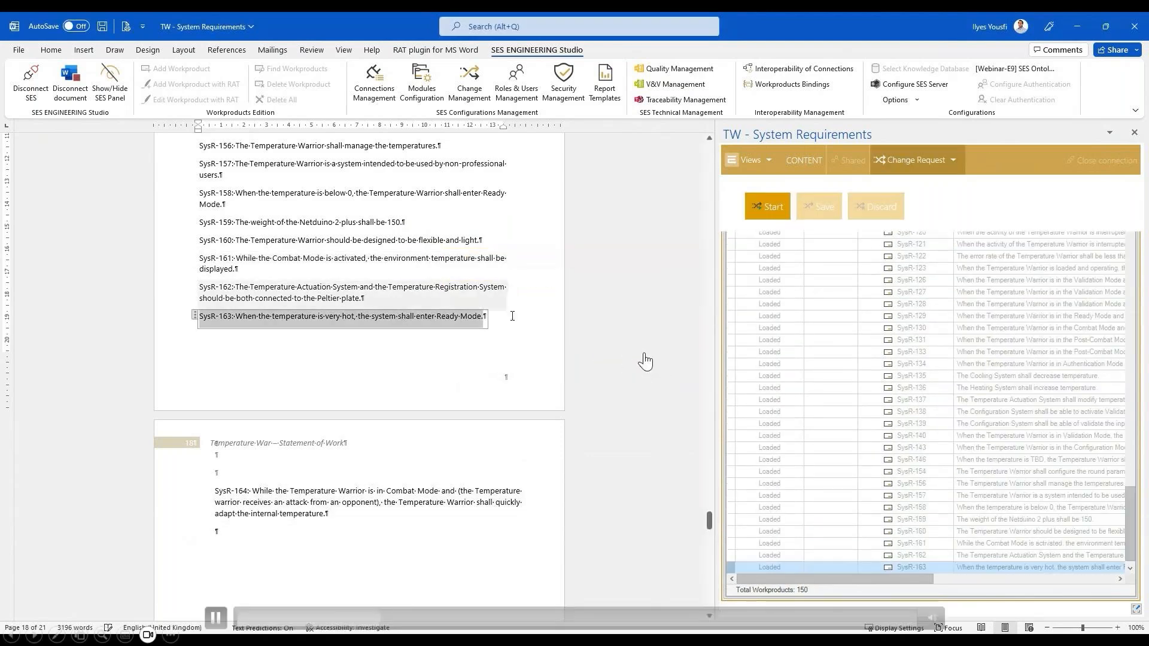
{"action": "left_click", "coordinate": [375, 625]}
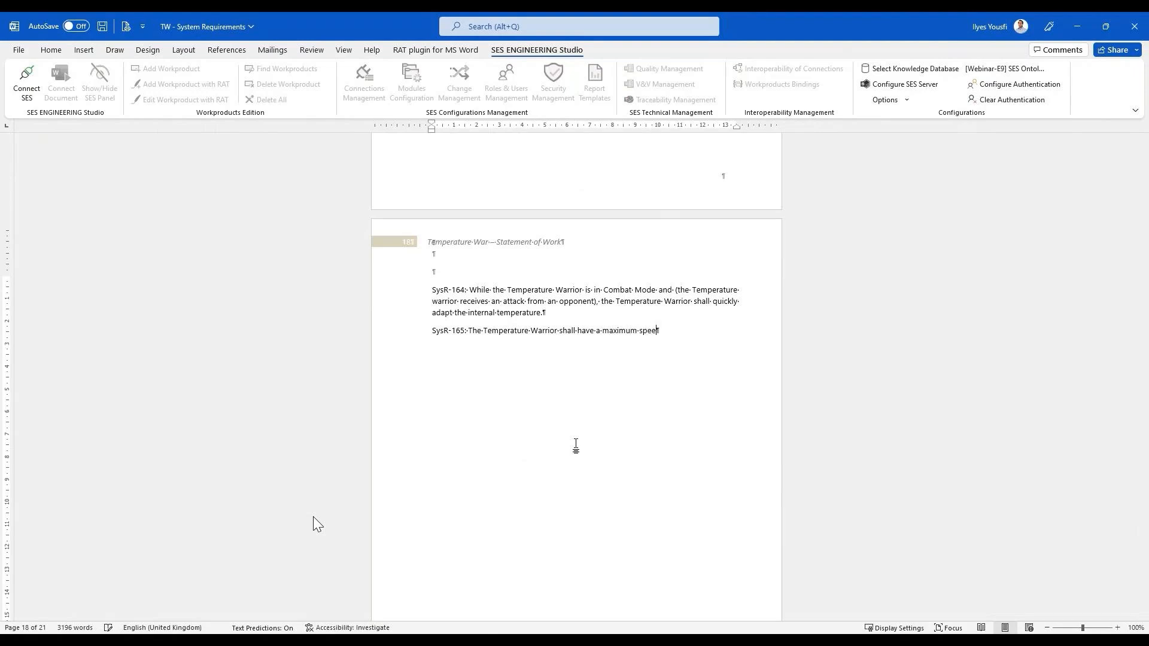
- Complete the last requirement in TW - System Requirements as "The Temperature Warrior shall have a maximum speed of 0.8 m/s"
{"action": "type", "text": "d of 0.8 m"}
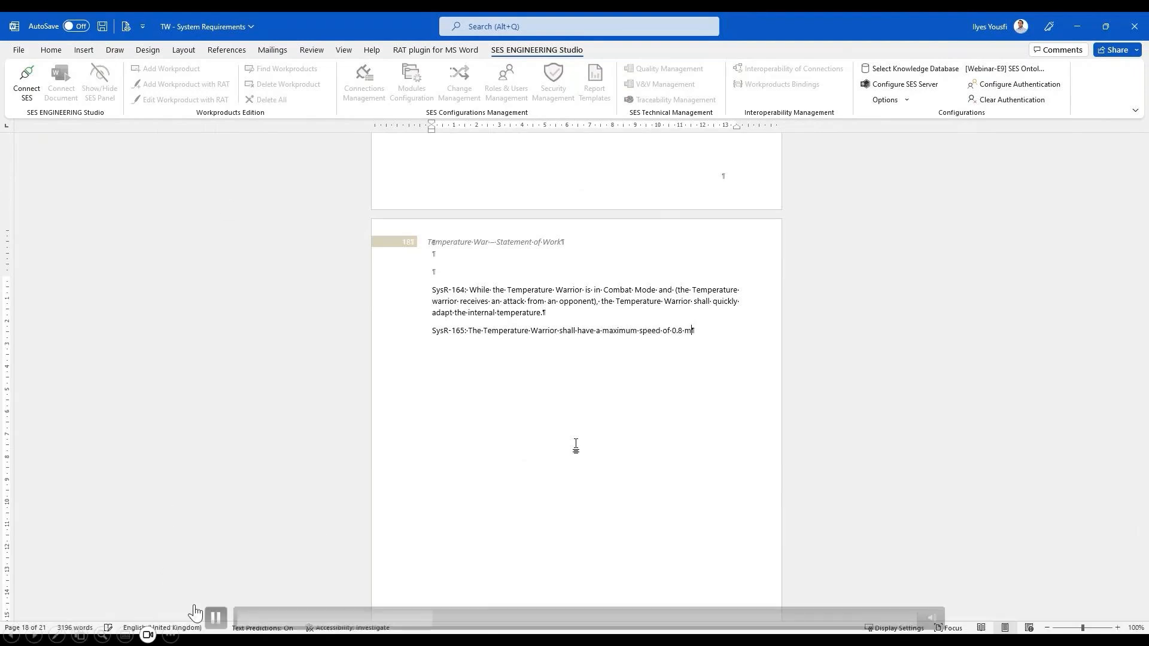
{"action": "type", "text": "/s"}
{"action": "left_click", "coordinate": [216, 618]}
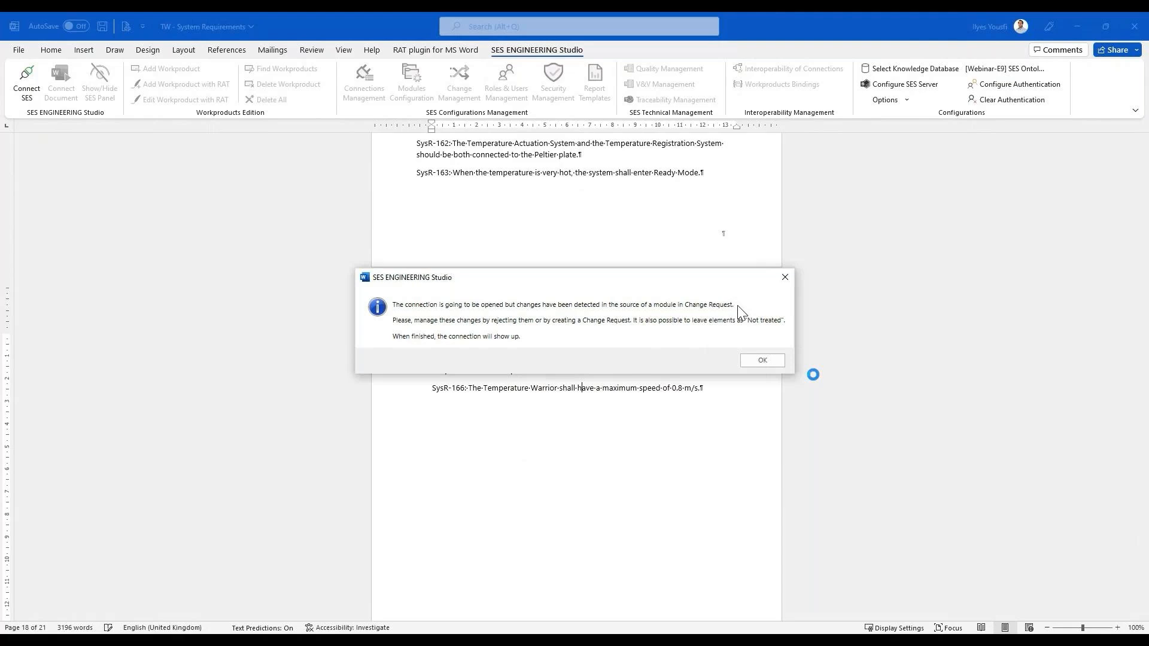
- Enlarge the comparison of repository and source differences and select the new requirement SysR-166 in the source list
{"action": "left_click", "coordinate": [774, 361]}
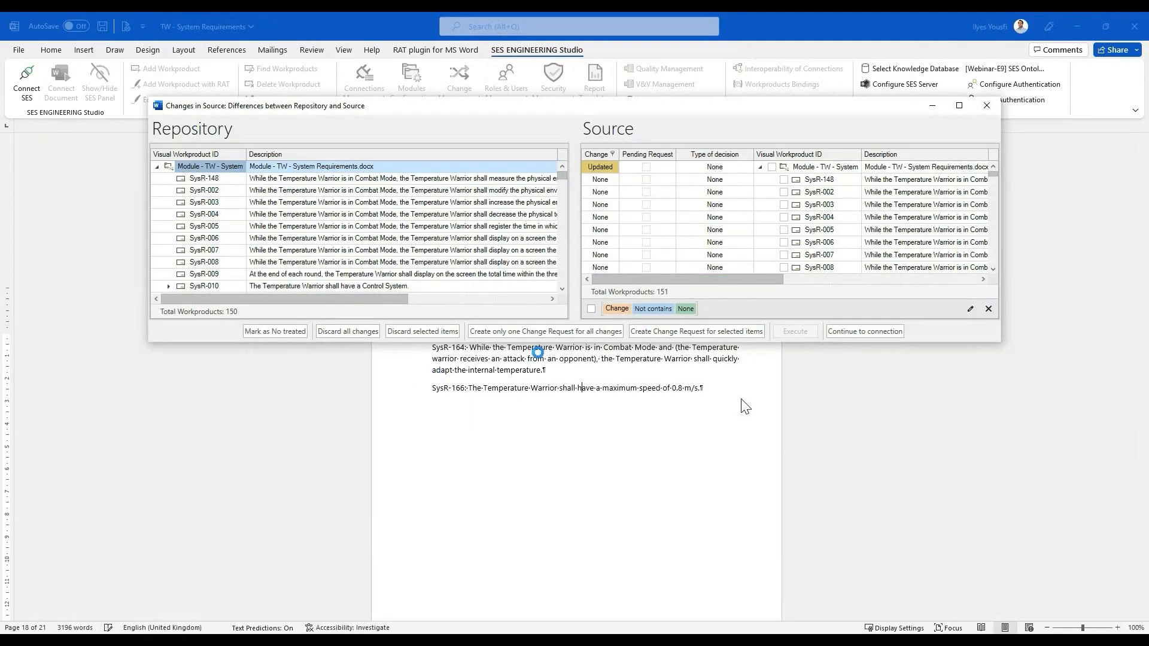
{"action": "left_click_drag", "start_coordinate": [545, 343], "coordinate": [542, 473]}
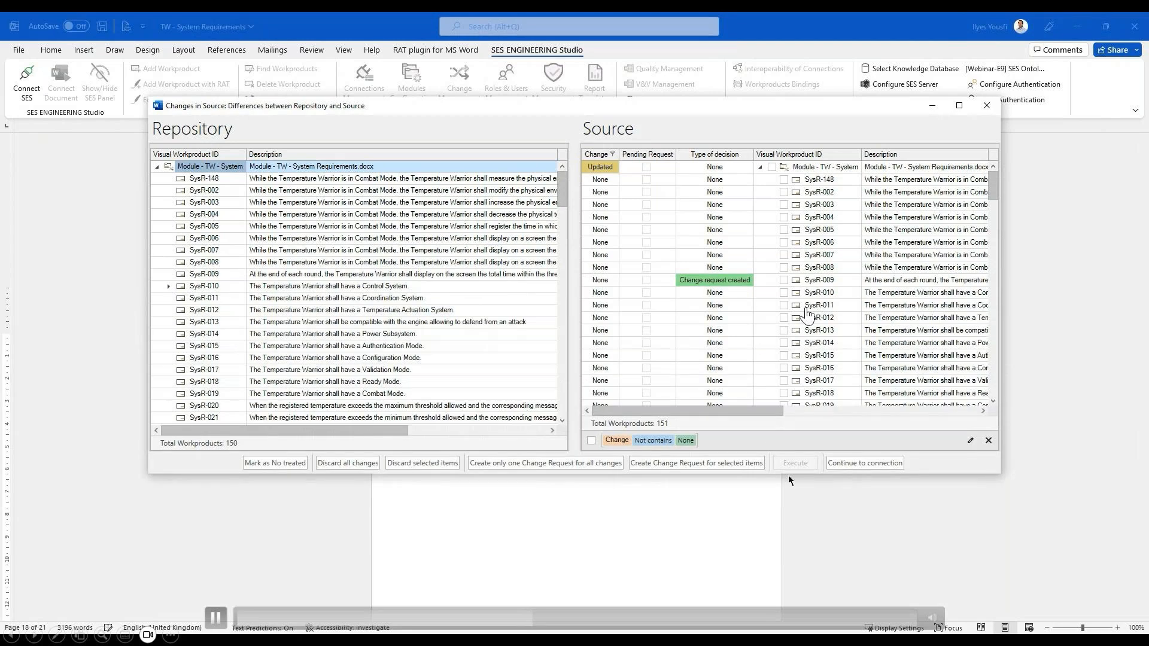
{"action": "left_click_drag", "start_coordinate": [788, 475], "coordinate": [768, 530]}
{"action": "scroll", "coordinate": [778, 269], "scroll_direction": "down", "scroll_amount": 4}
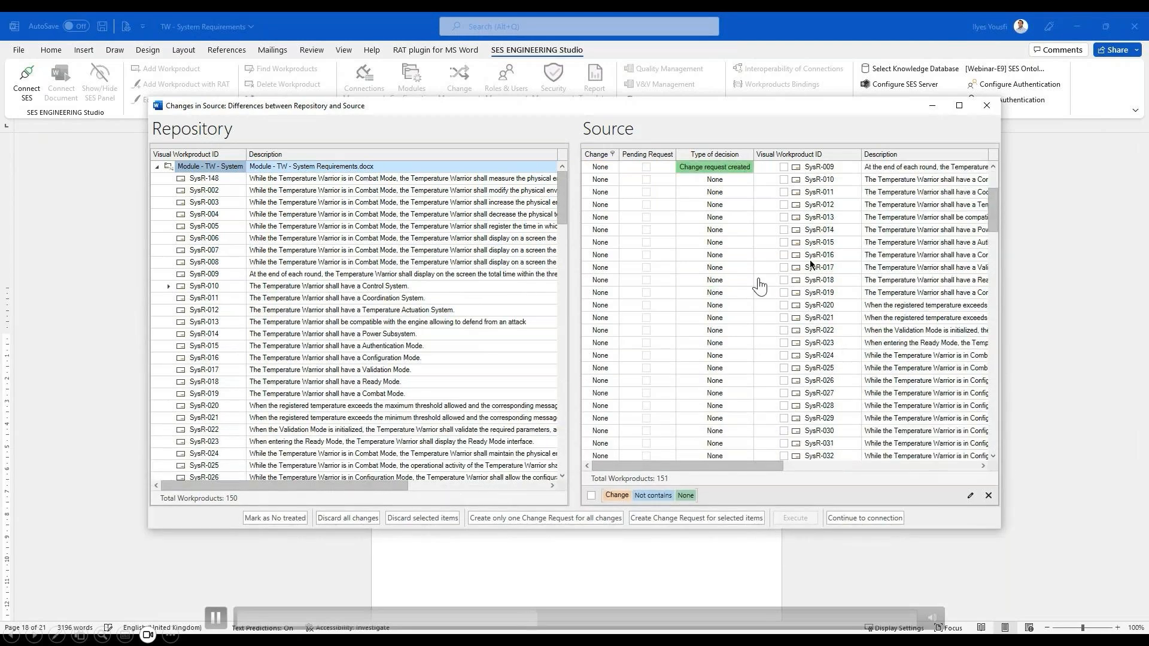
{"action": "left_click_drag", "start_coordinate": [993, 218], "coordinate": [994, 453]}
{"action": "left_click", "coordinate": [731, 453]}
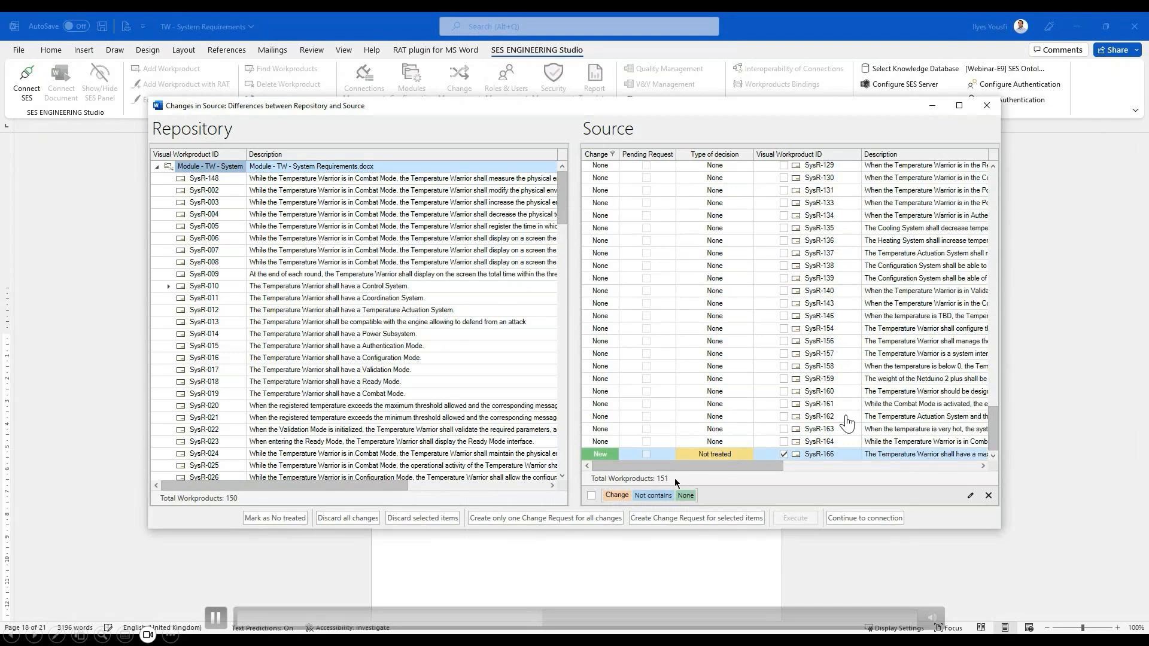
- Try to create only one Change Request for all not treated changes in the module
{"action": "left_click", "coordinate": [529, 524]}
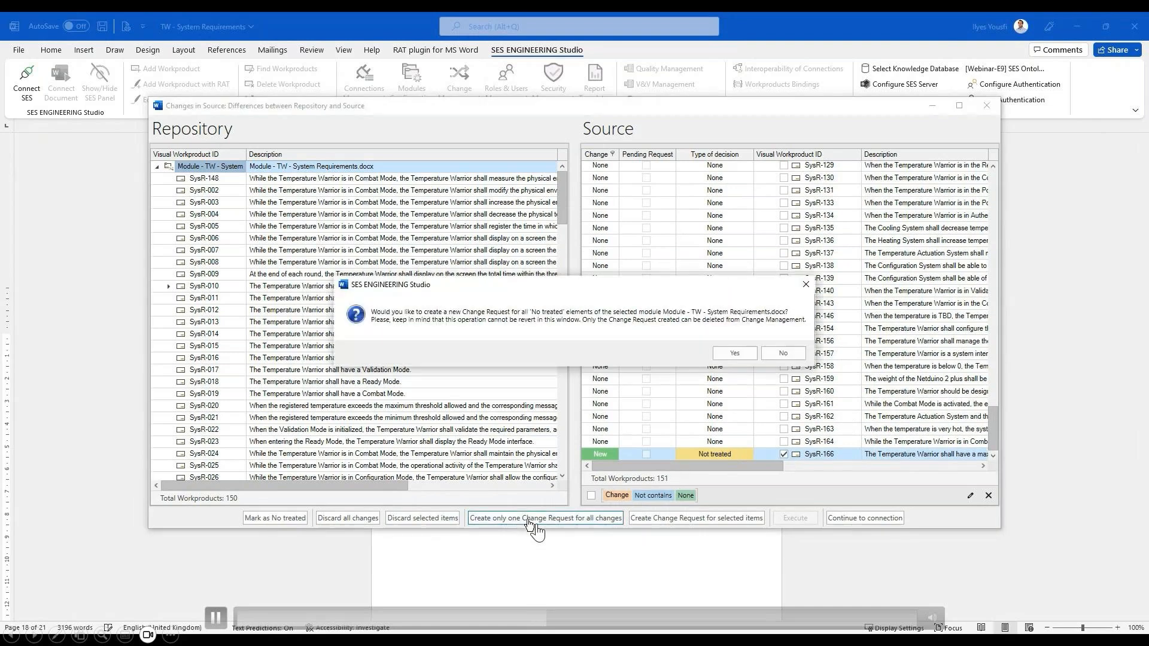
{"action": "key", "text": "Return"}
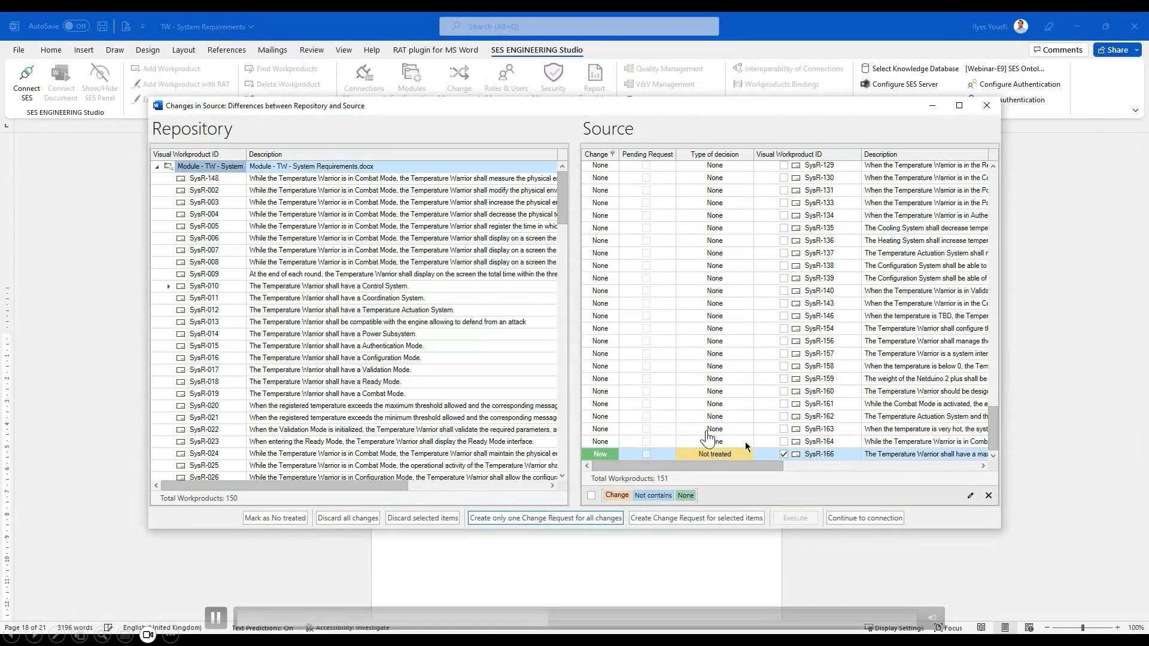
- Create a Change Request for the selected SysR-166 with the rationale "Maximum Speed : 0.8 m/s", save it and continue to the connection
{"action": "left_click", "coordinate": [727, 518]}
{"action": "left_click", "coordinate": [757, 354]}
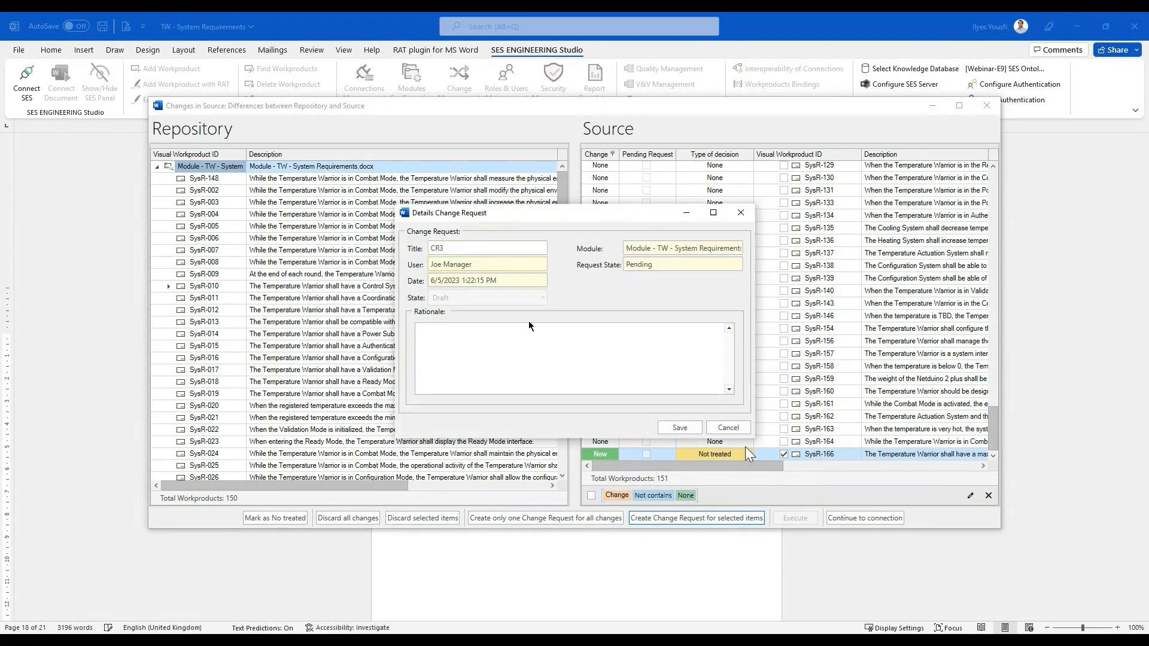
{"action": "left_click", "coordinate": [590, 346]}
{"action": "type", "text": "Maximum Speed : 0.8 m/s"}
{"action": "left_click", "coordinate": [680, 428]}
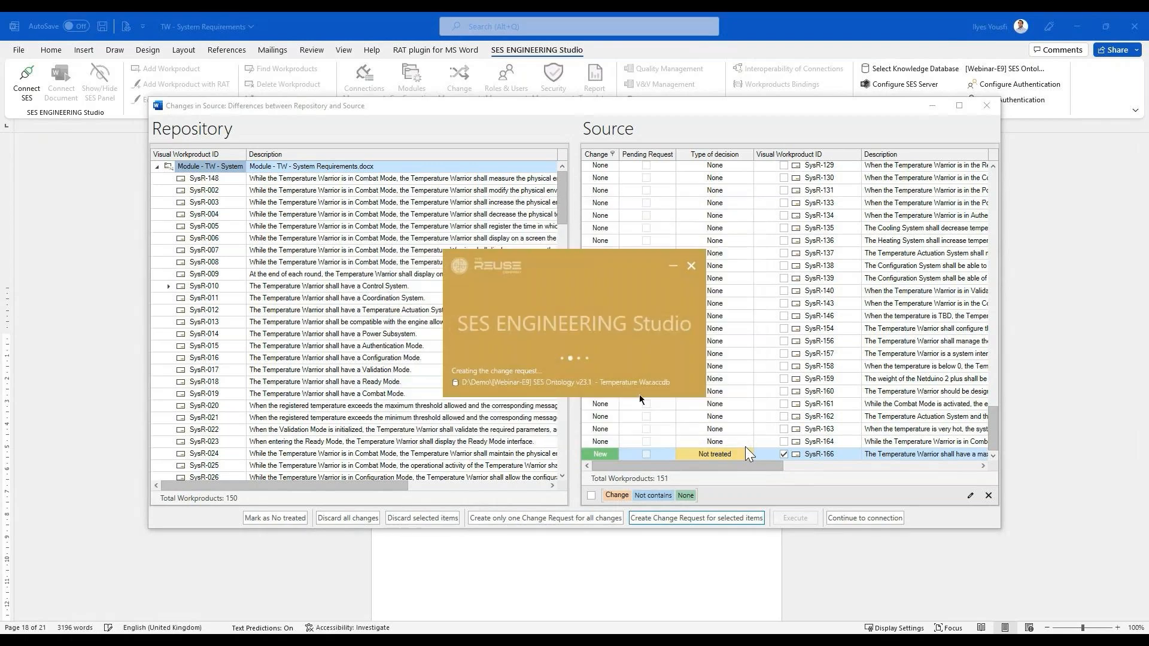
{"action": "left_click", "coordinate": [627, 353]}
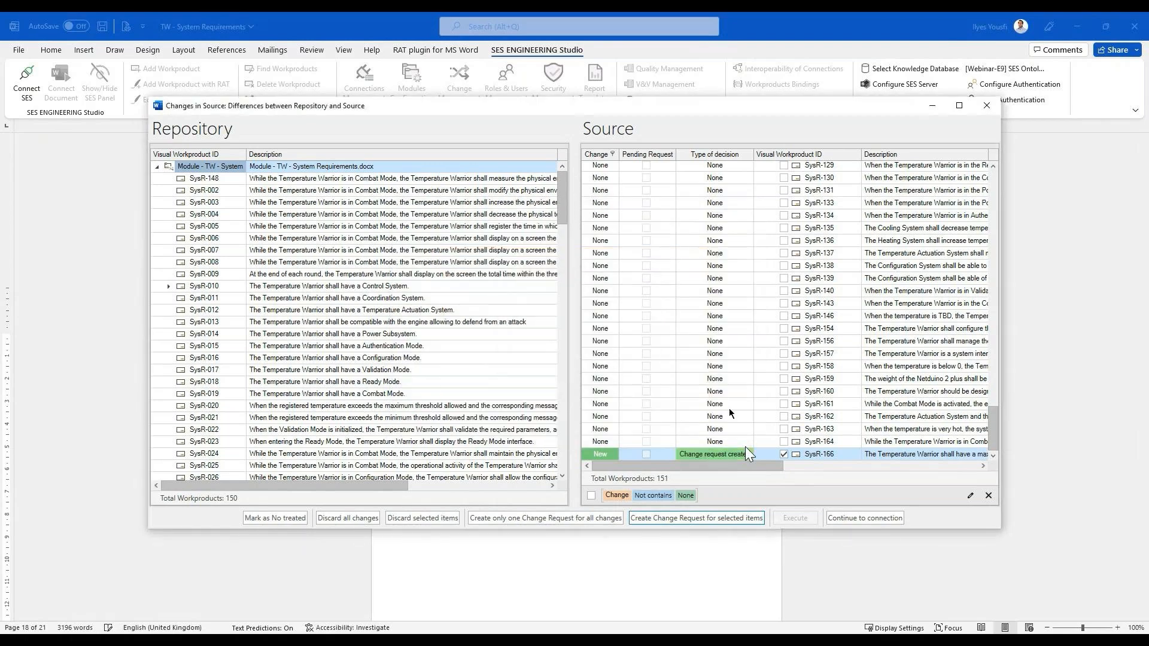
{"action": "left_click", "coordinate": [865, 518]}
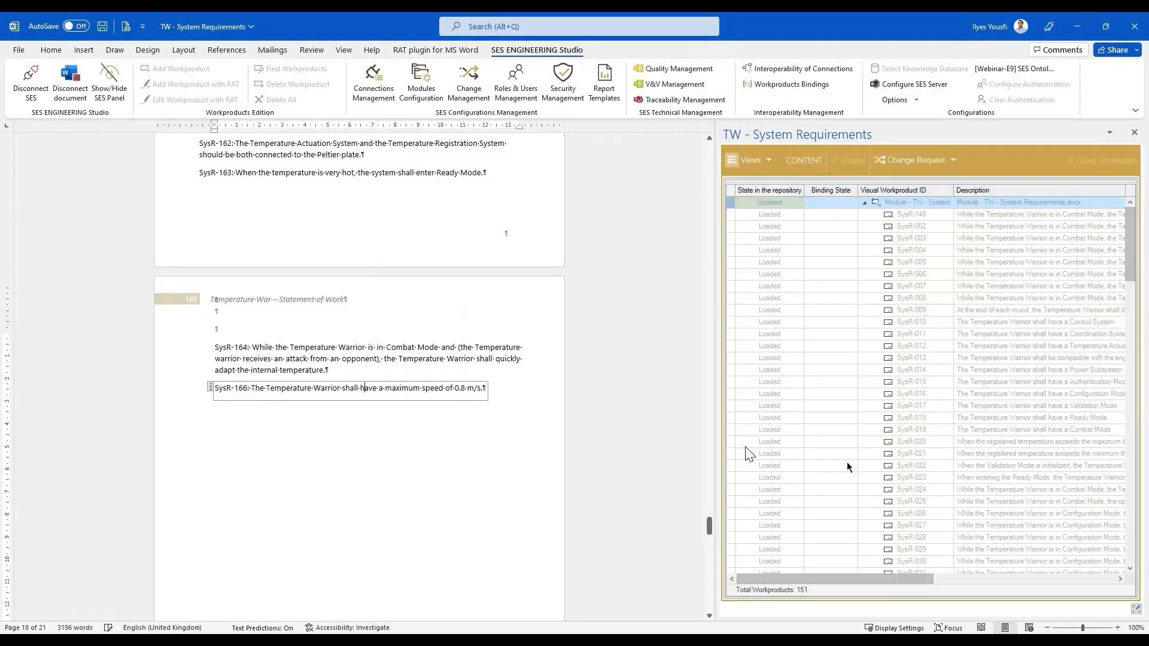
- Locate SysR-014 and the new SysR-166 in the document from the workproduct list of TW - System Requirements
{"action": "double_click", "coordinate": [898, 370]}
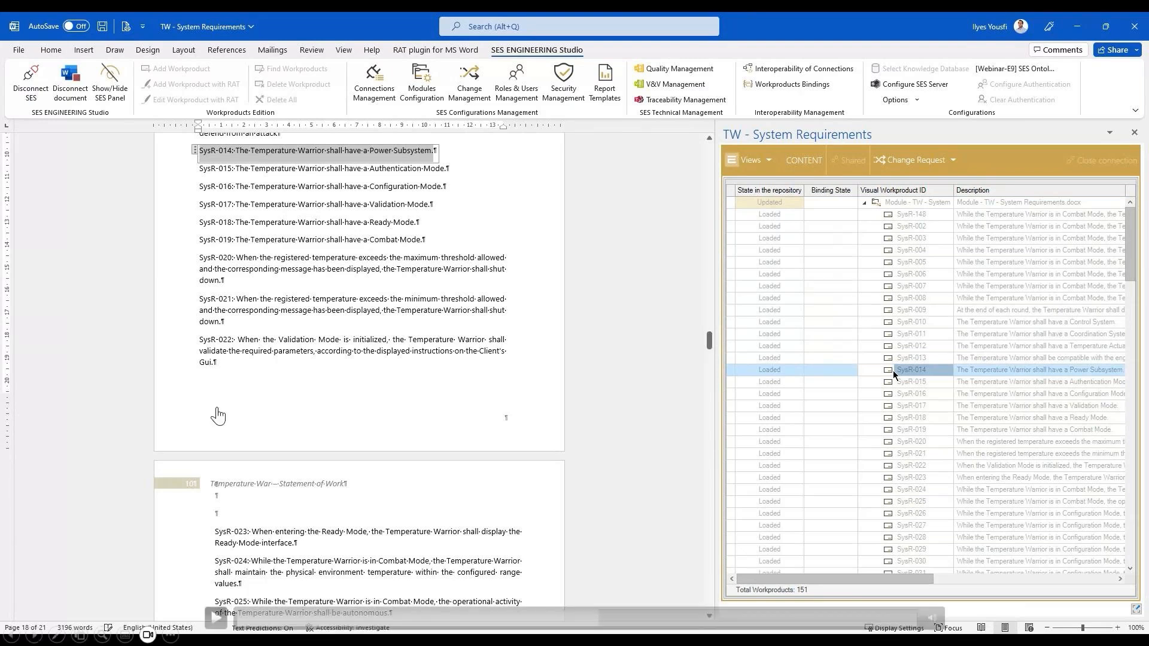
{"action": "left_click_drag", "start_coordinate": [1129, 257], "coordinate": [1113, 557]}
{"action": "left_click", "coordinate": [1016, 567]}
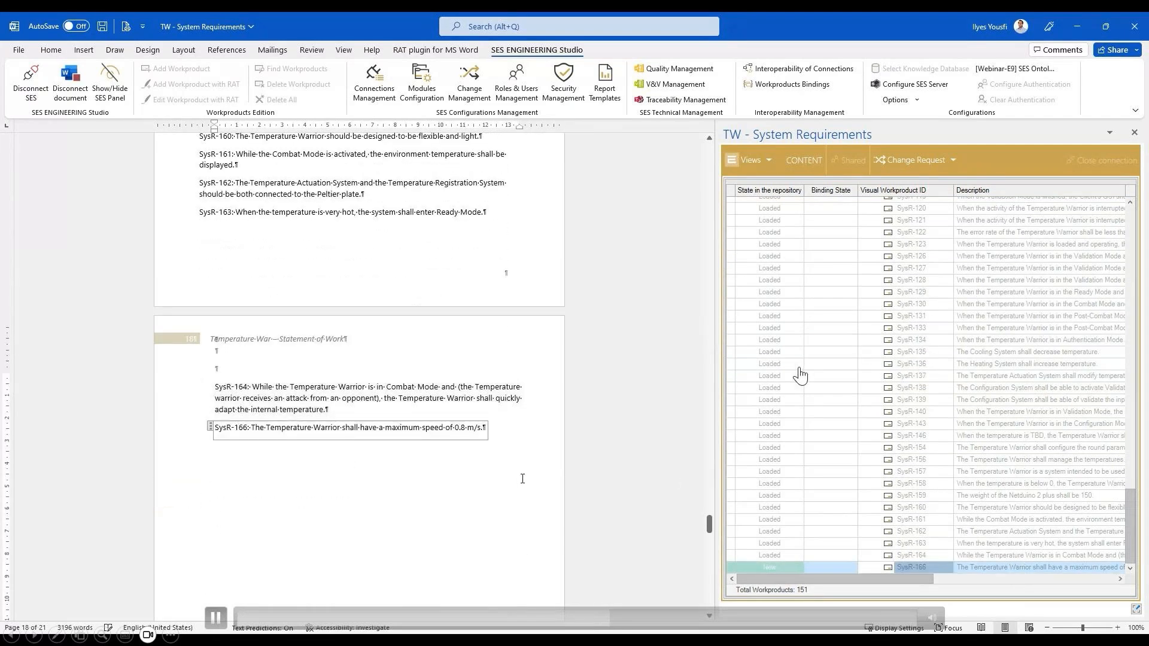
{"action": "scroll", "coordinate": [536, 454], "scroll_direction": "up", "scroll_amount": 1}
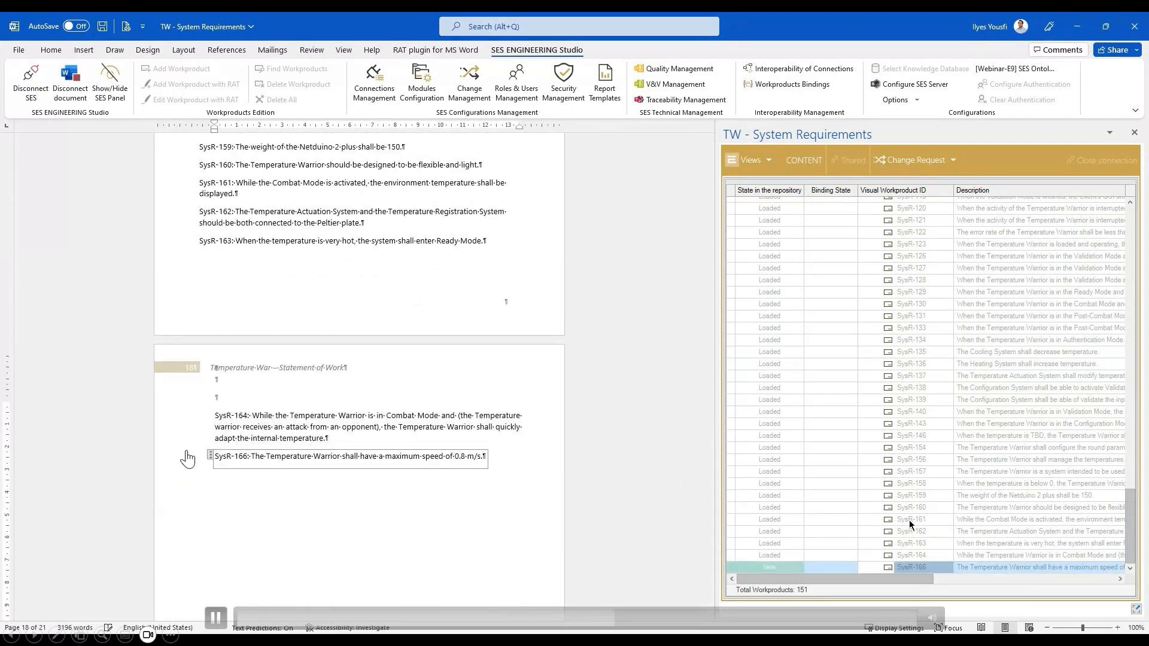
{"action": "left_click", "coordinate": [217, 619]}
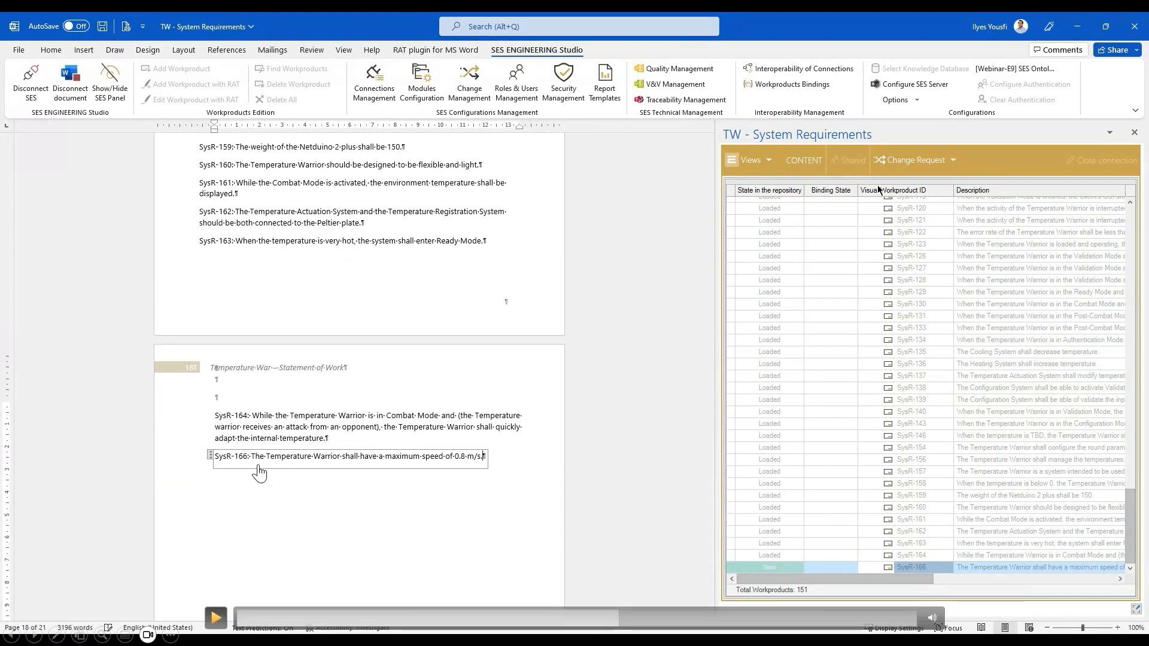
{"action": "left_click", "coordinate": [217, 618]}
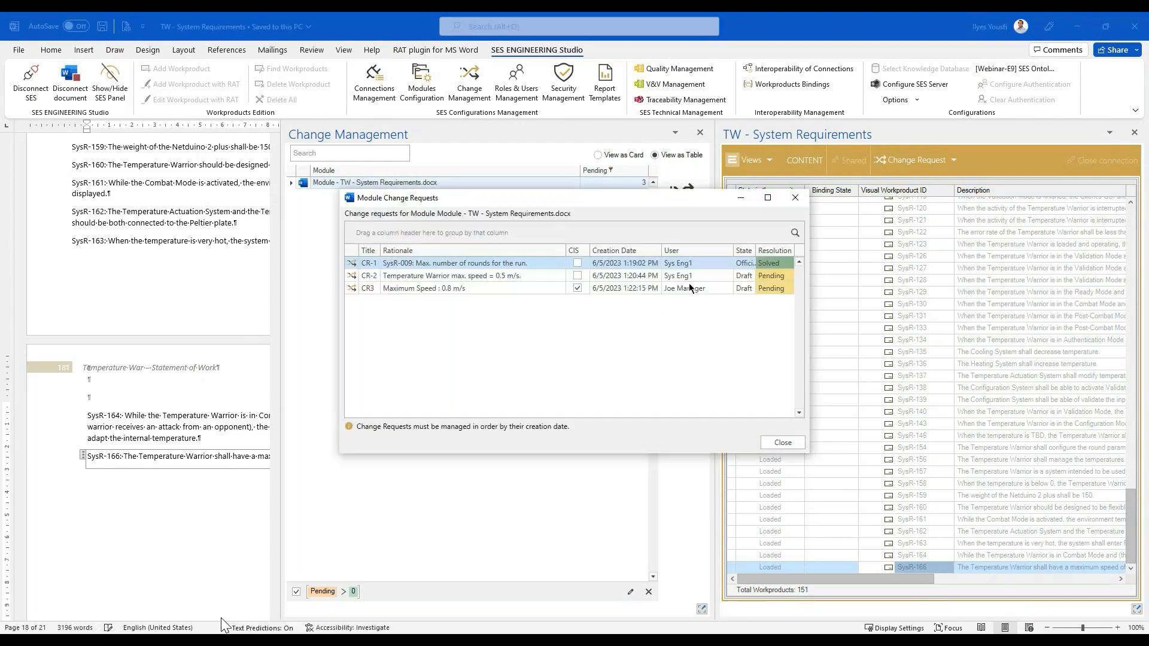
{"action": "left_click", "coordinate": [219, 618]}
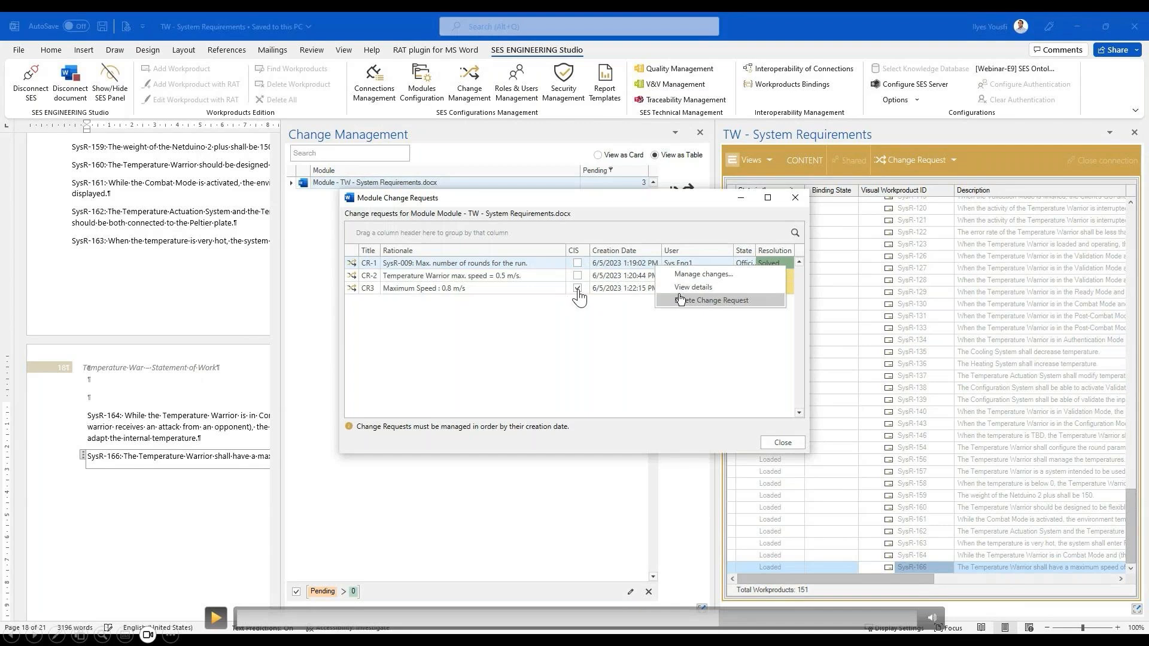
{"action": "left_click", "coordinate": [216, 617]}
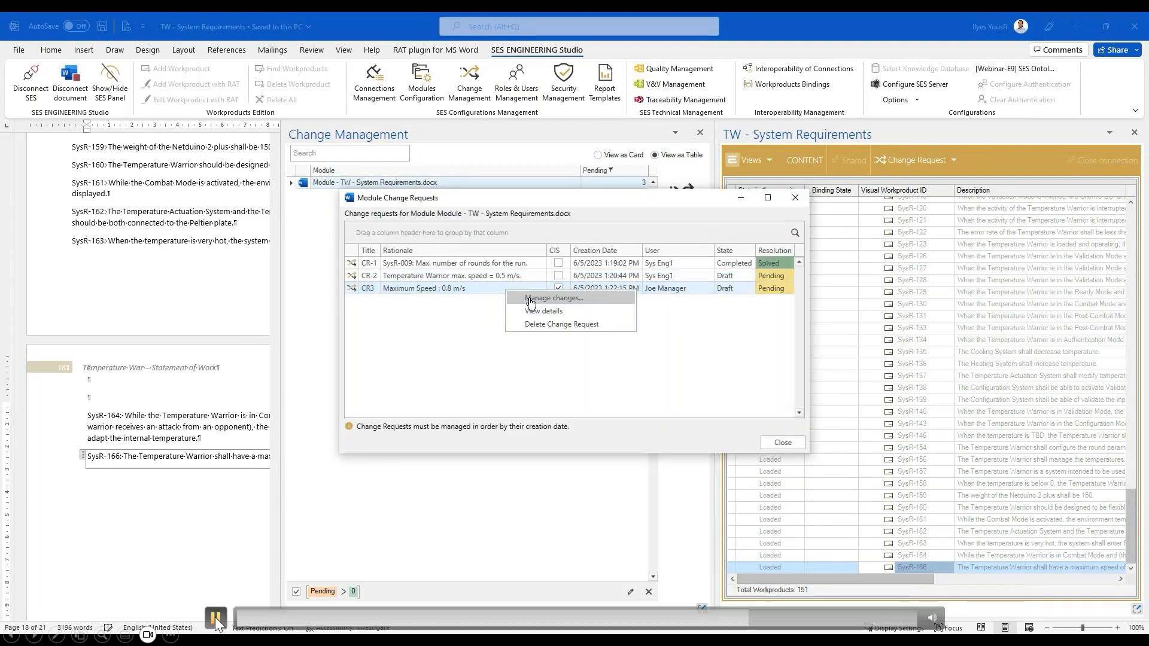
{"action": "left_click", "coordinate": [215, 617]}
{"action": "left_click", "coordinate": [215, 618]}
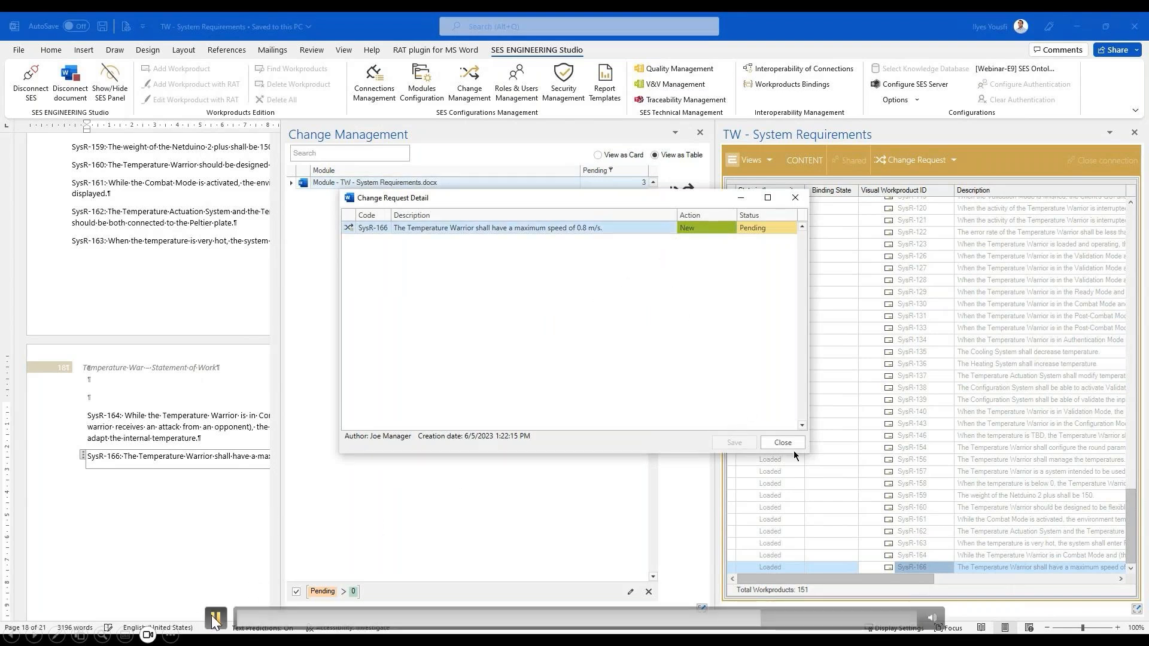
{"action": "left_click", "coordinate": [214, 617]}
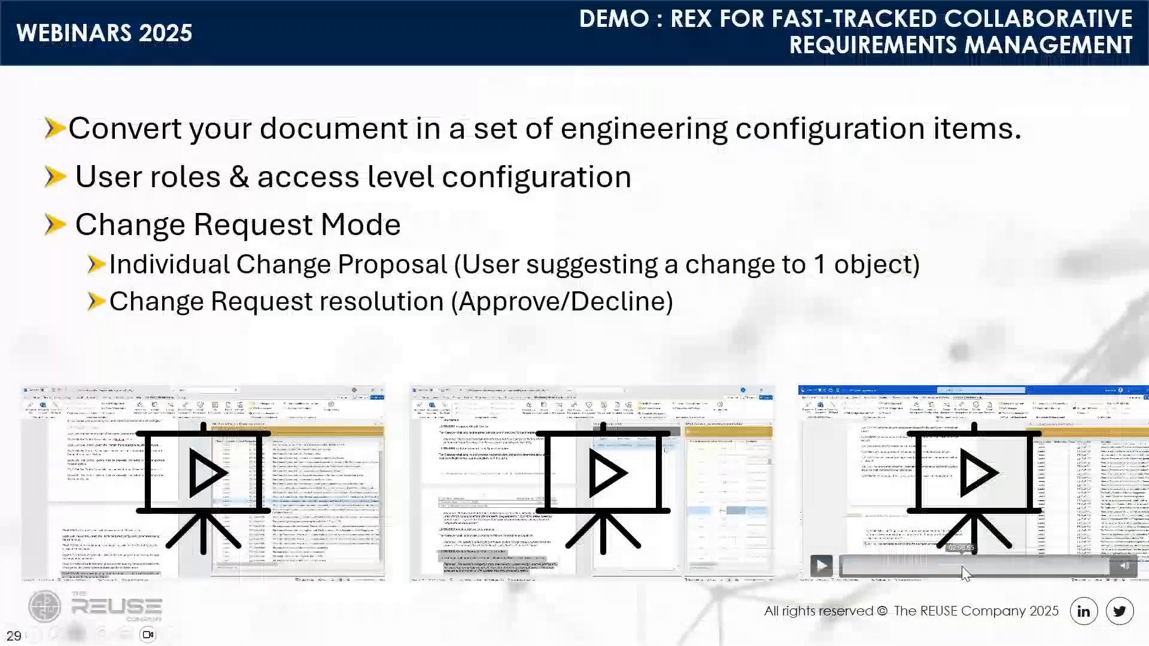
- Leave the demo slide in PowerPoint, select the Q&A slide (slide 30) and start the slide show from it
{"action": "left_click", "coordinate": [976, 315]}
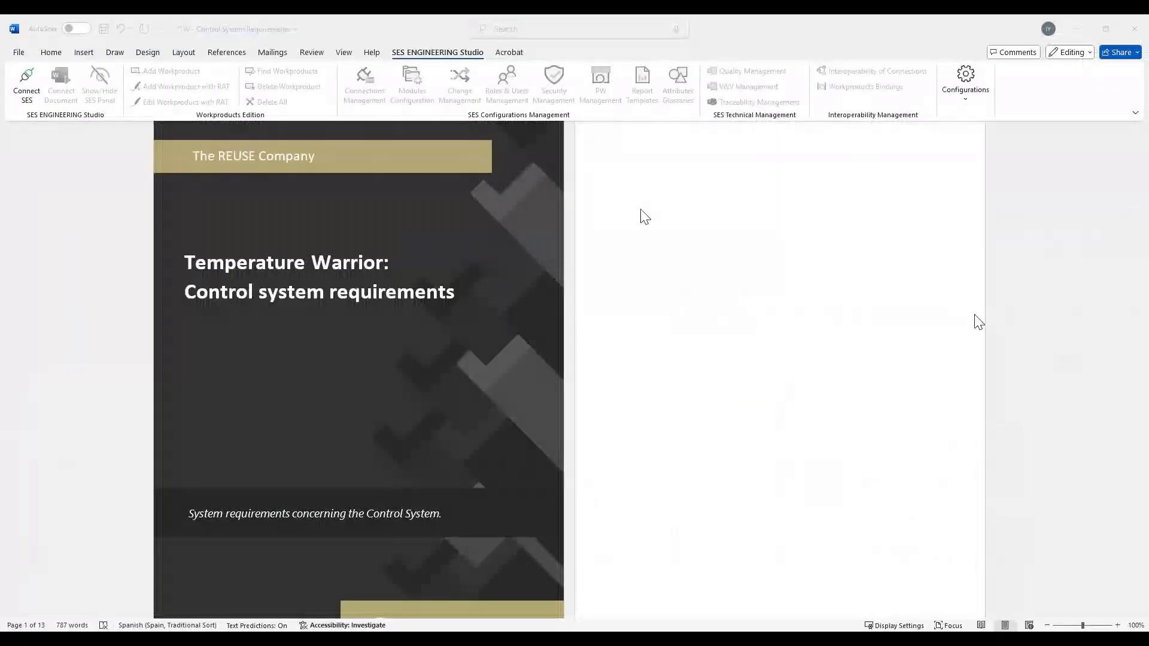
{"action": "key", "text": "Left"}
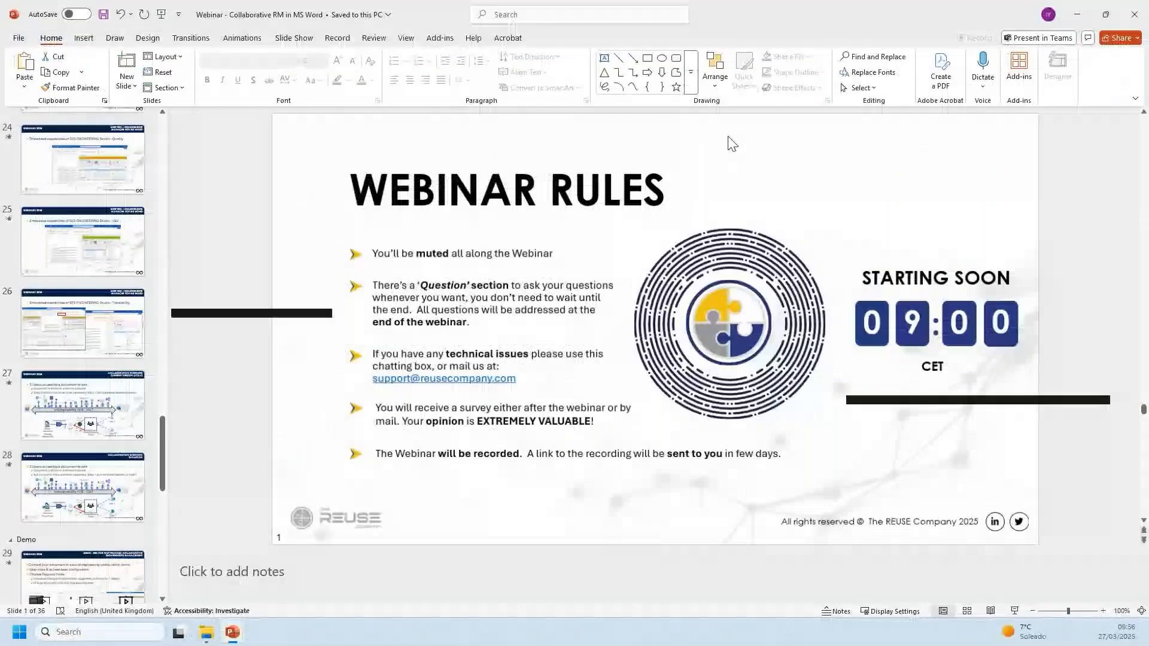
{"action": "scroll", "coordinate": [134, 360], "scroll_direction": "down", "scroll_amount": 4}
{"action": "left_click", "coordinate": [134, 360]}
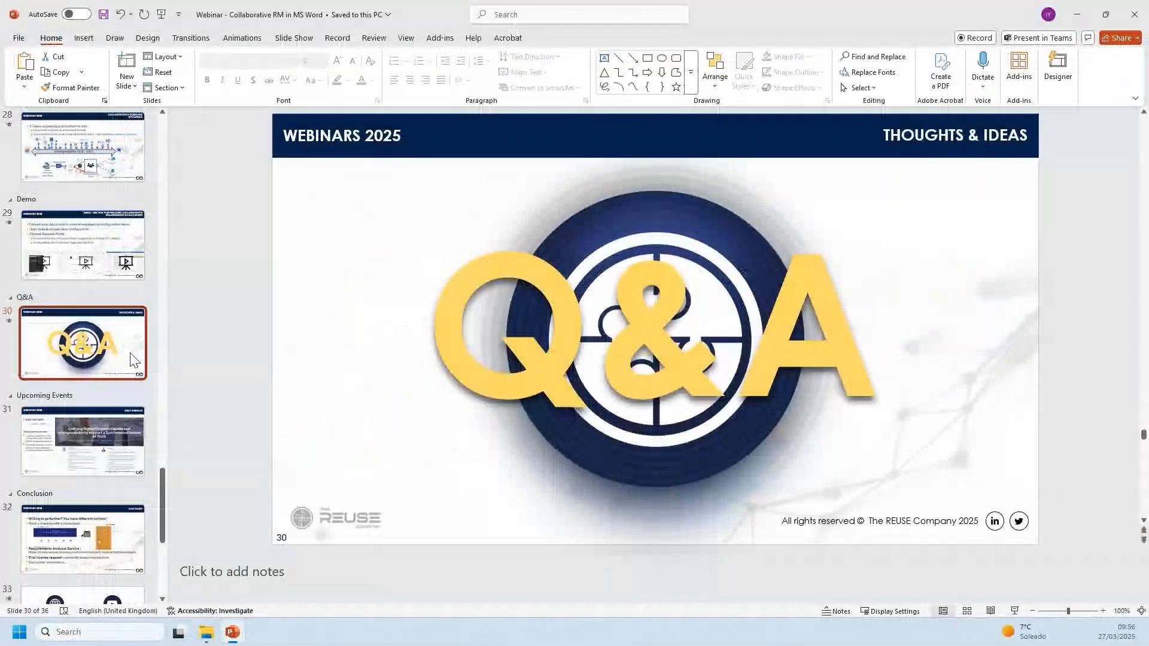
{"action": "key", "text": "shift+F5"}
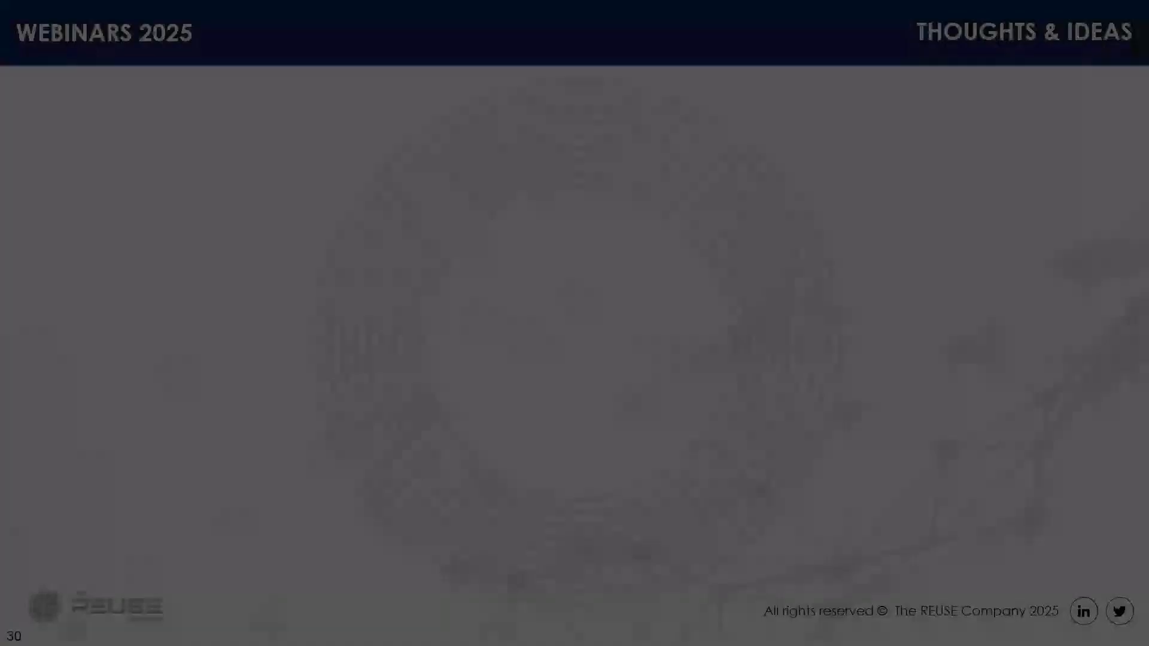